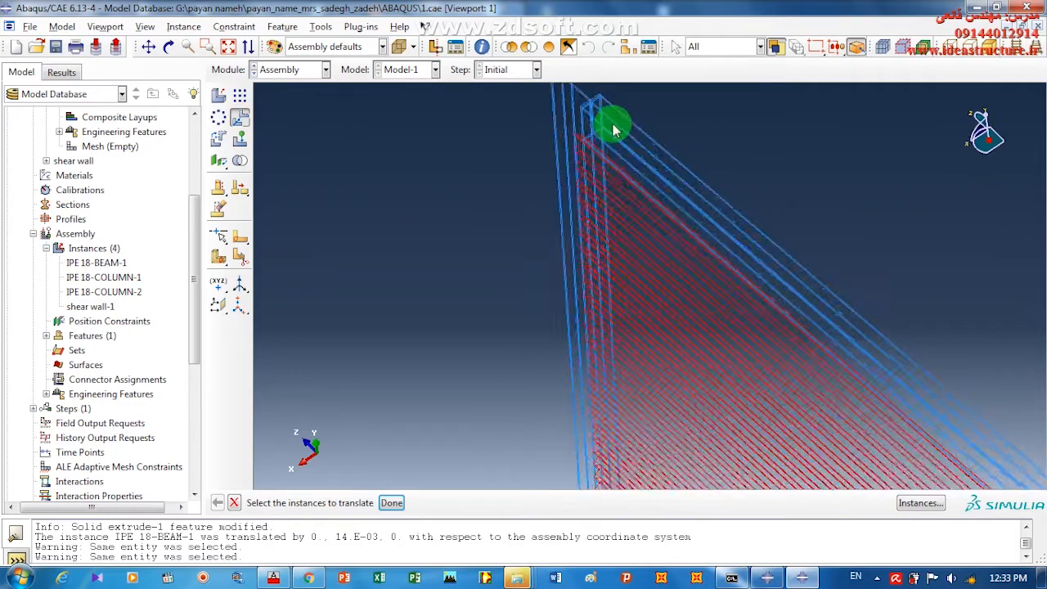
middle_click(417, 172)
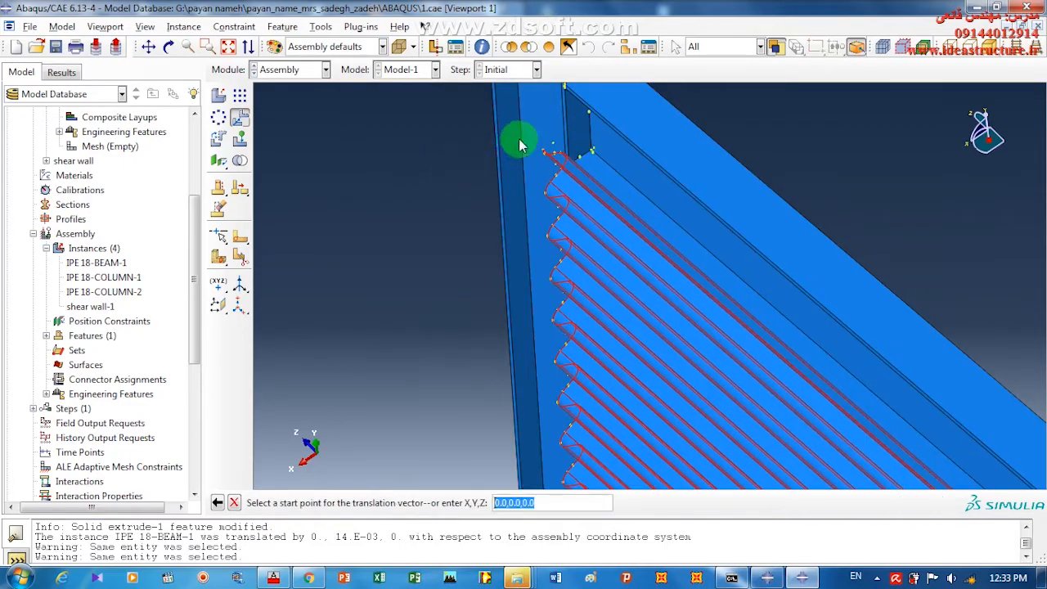
scroll(549, 163, "up", 7)
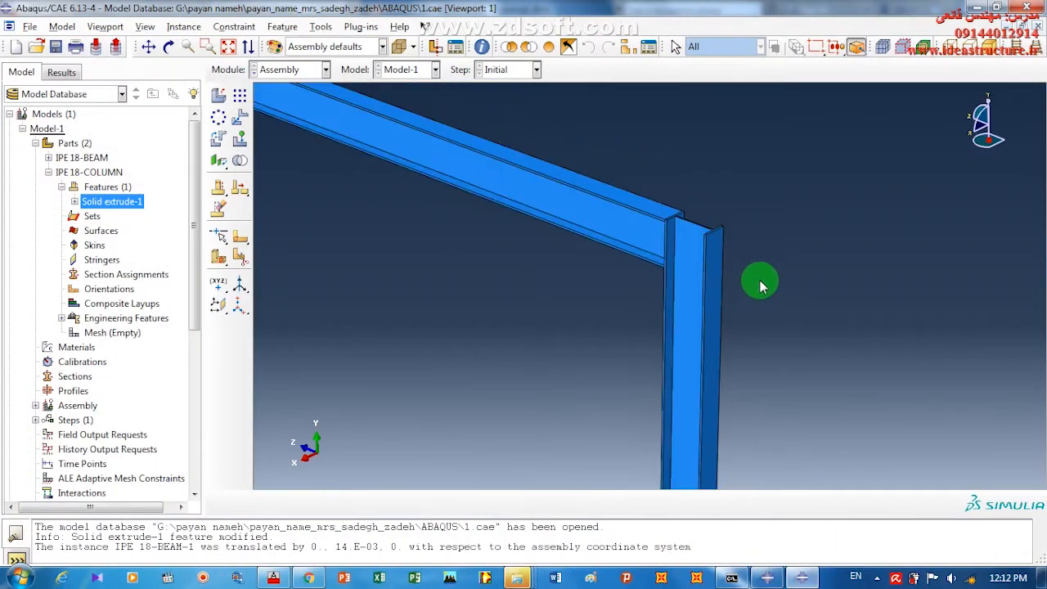
scroll(764, 291, "down", 2)
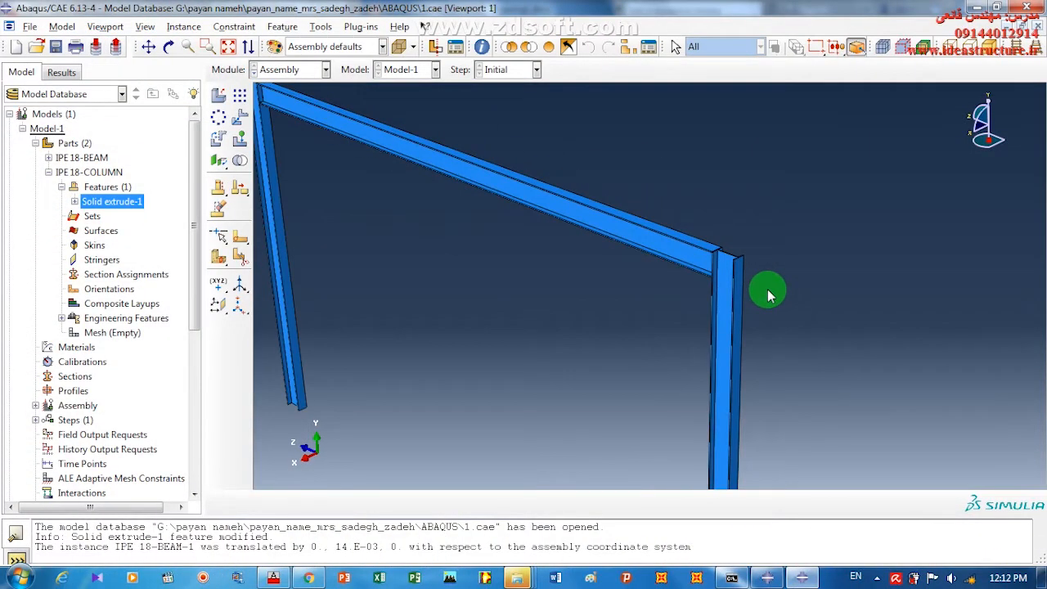
scroll(766, 291, "up", 1)
scroll(804, 289, "down", 4)
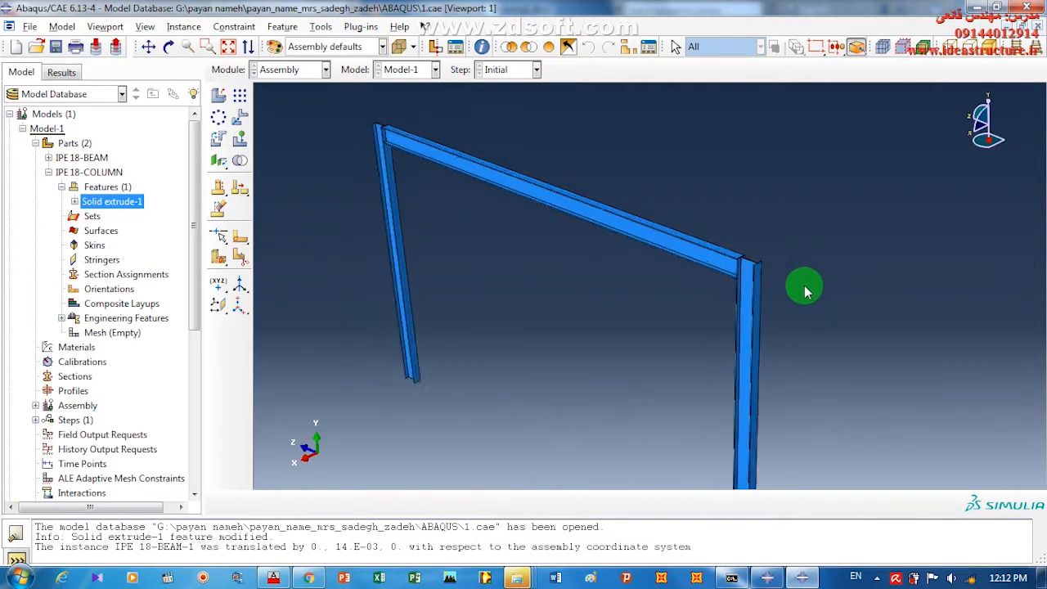
In the Part module, create a 3D deformable shell extrusion part named "sine shear wall" and open its section sketch.
left_click(295, 69)
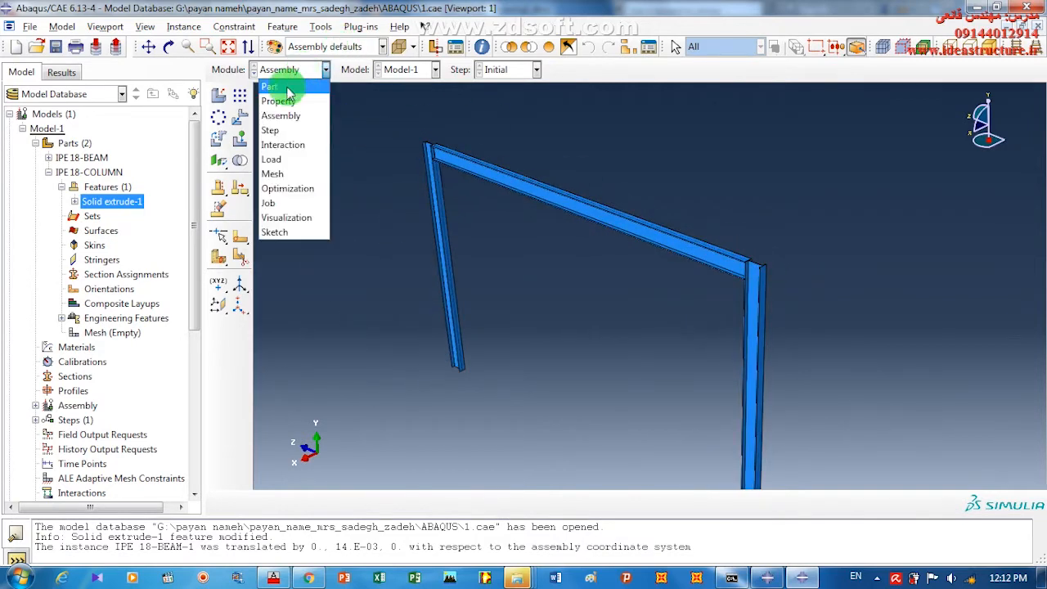
left_click(286, 93)
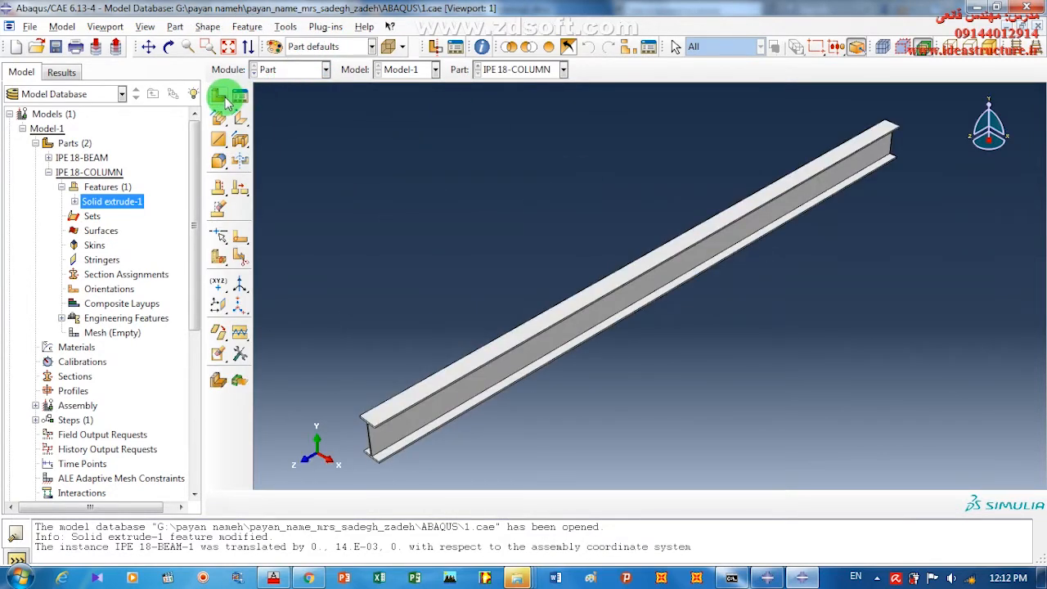
left_click(221, 96)
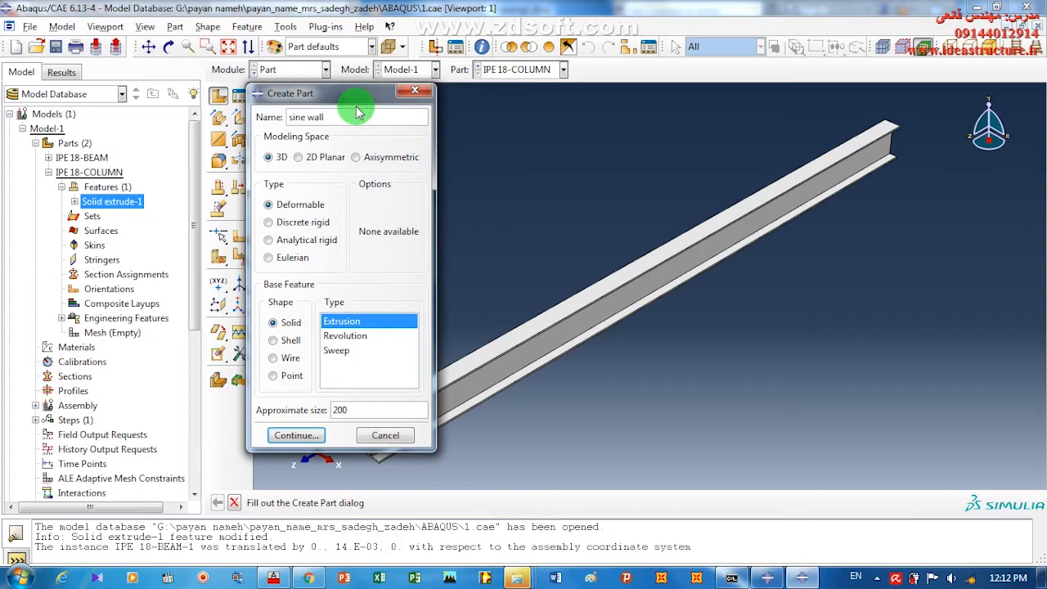
left_click(307, 117)
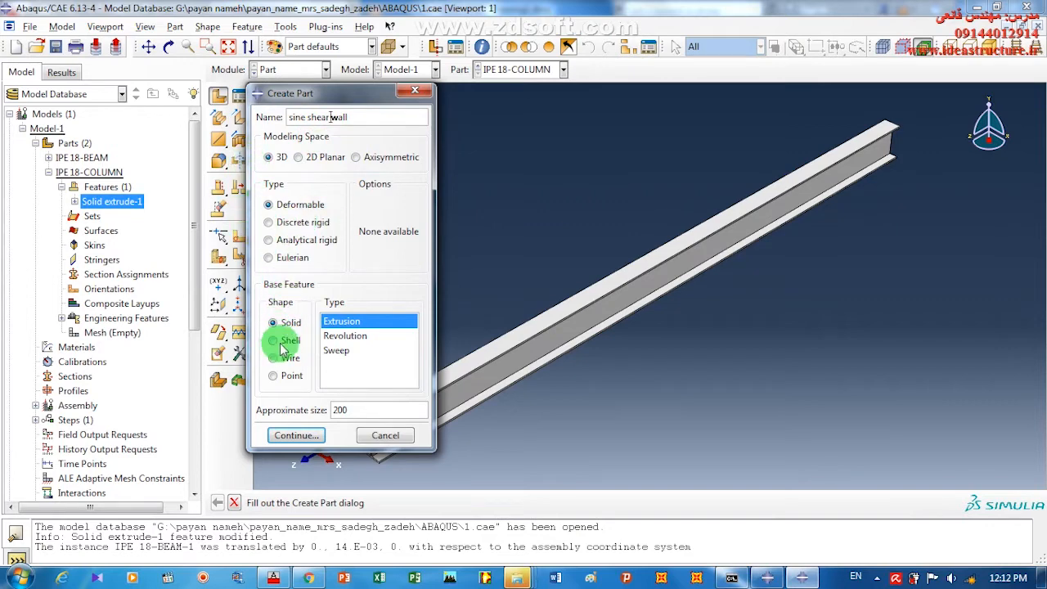
left_click(276, 342)
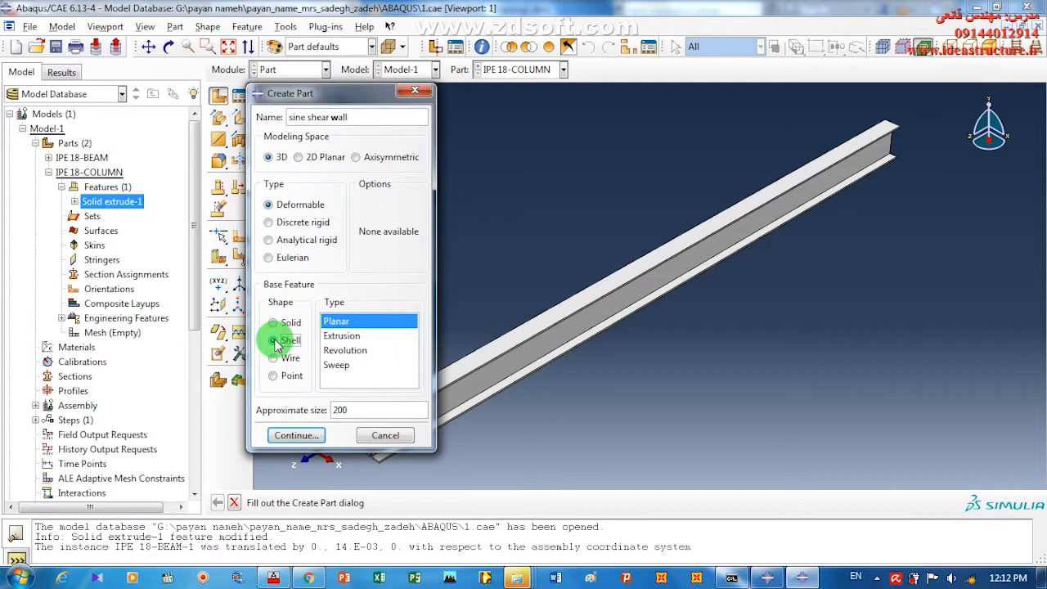
left_click(345, 336)
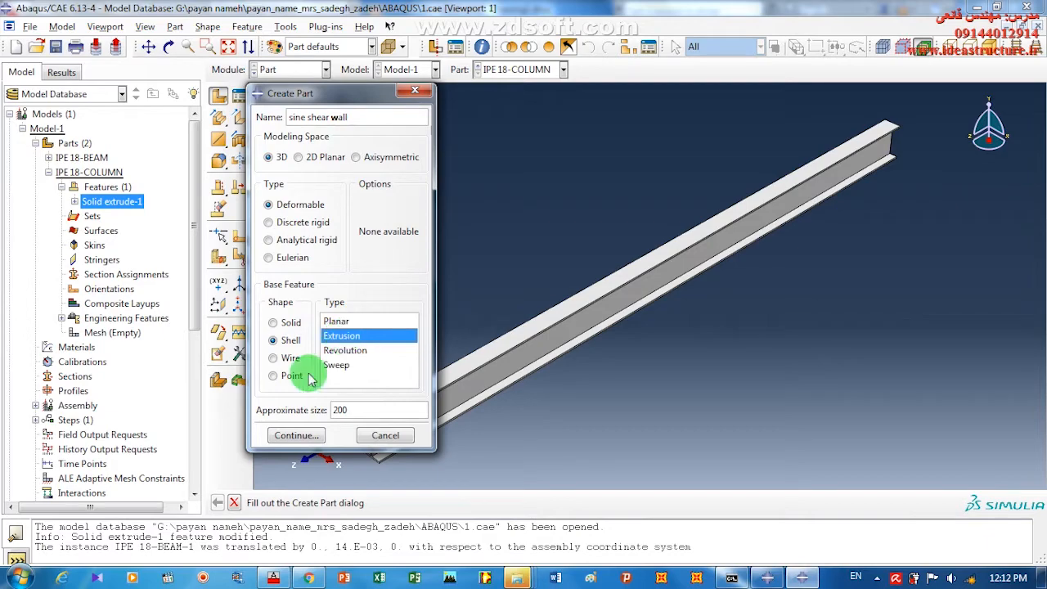
left_click(285, 436)
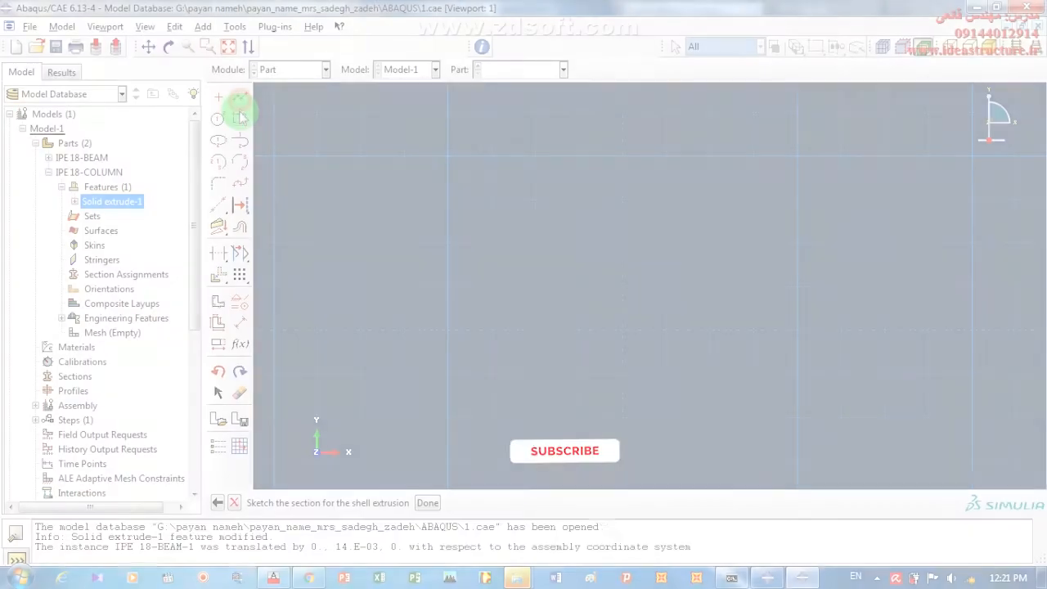
Draw the first connected line of the shell section from 0,0 to .0422,.0475.
left_click(239, 96)
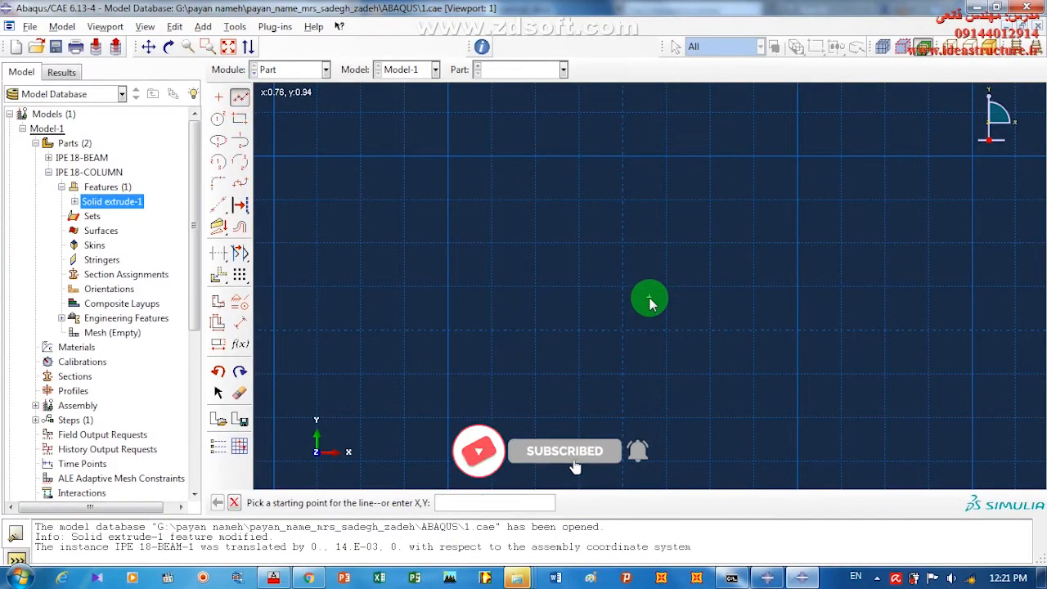
type("0,0")
key("Return")
scroll(652, 305, "down", 5)
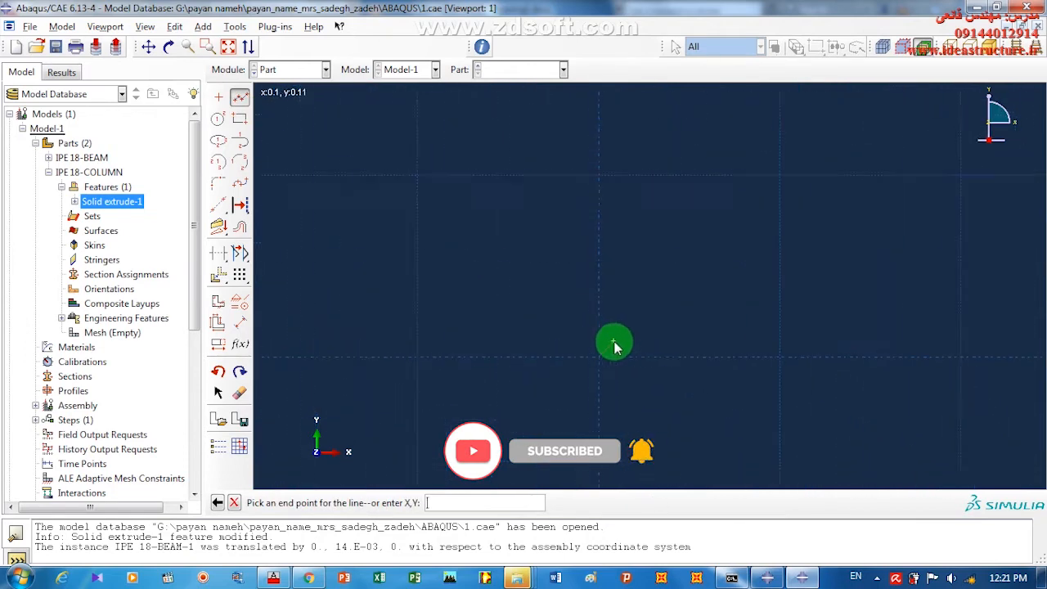
scroll(615, 343, "down", 3)
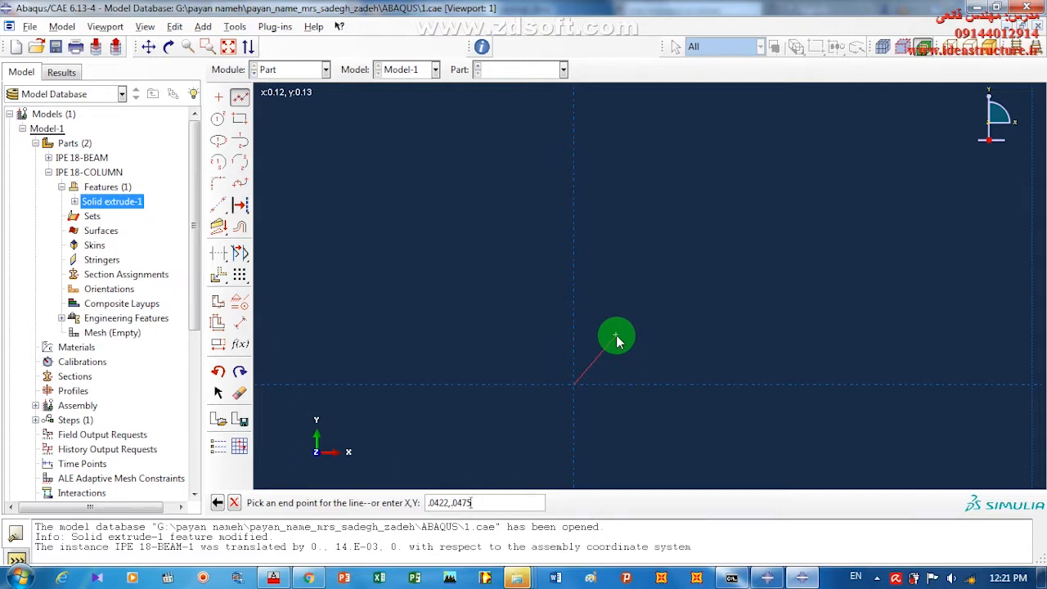
key("Return")
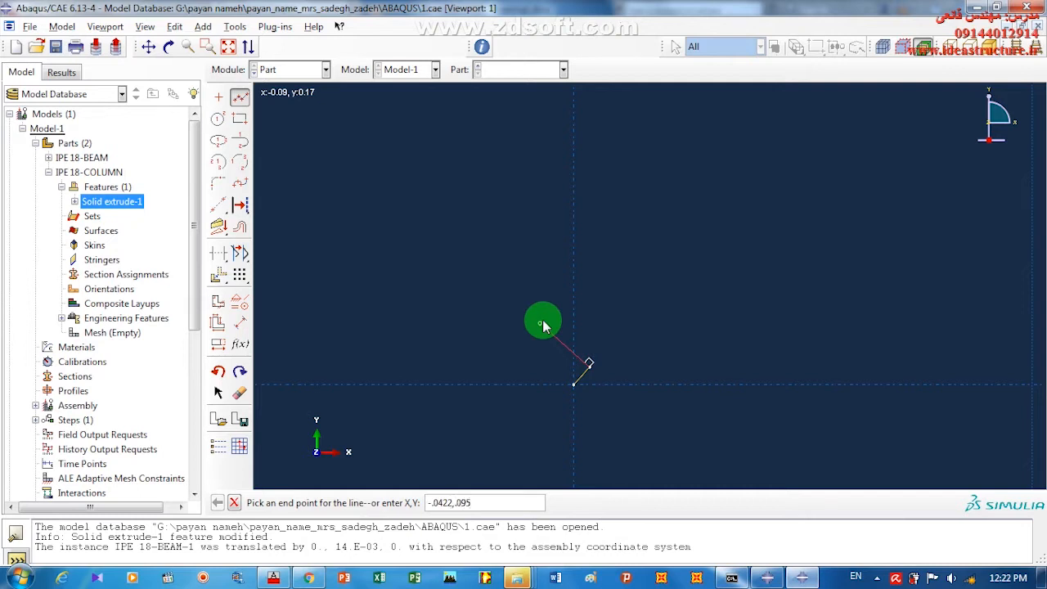
Continue the zigzag line through -.0422,.095 and .0422,.1425, ending with one more segment back to X -.0422.
key("Return")
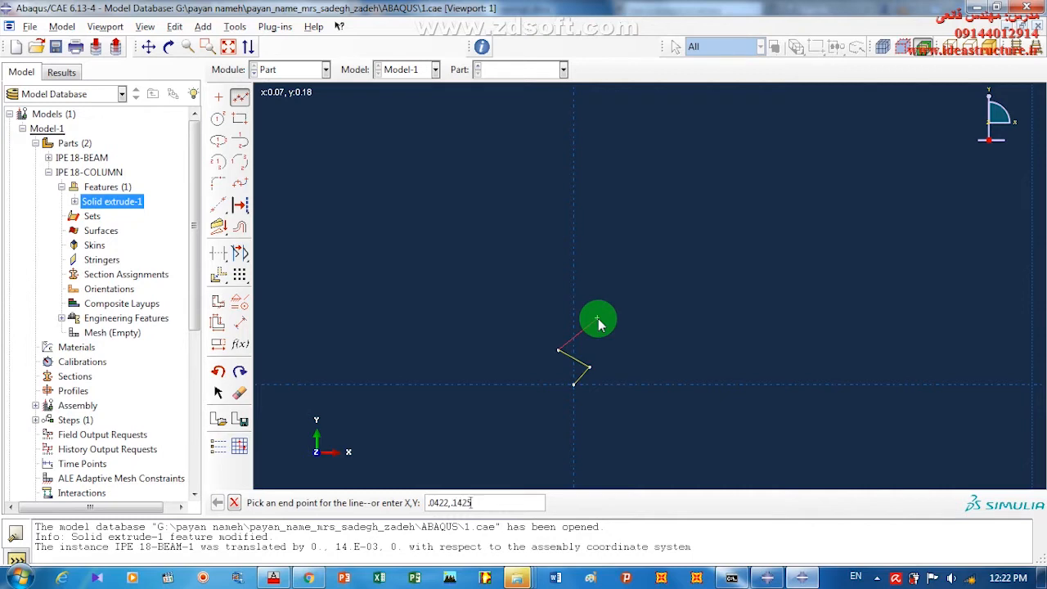
key("Return")
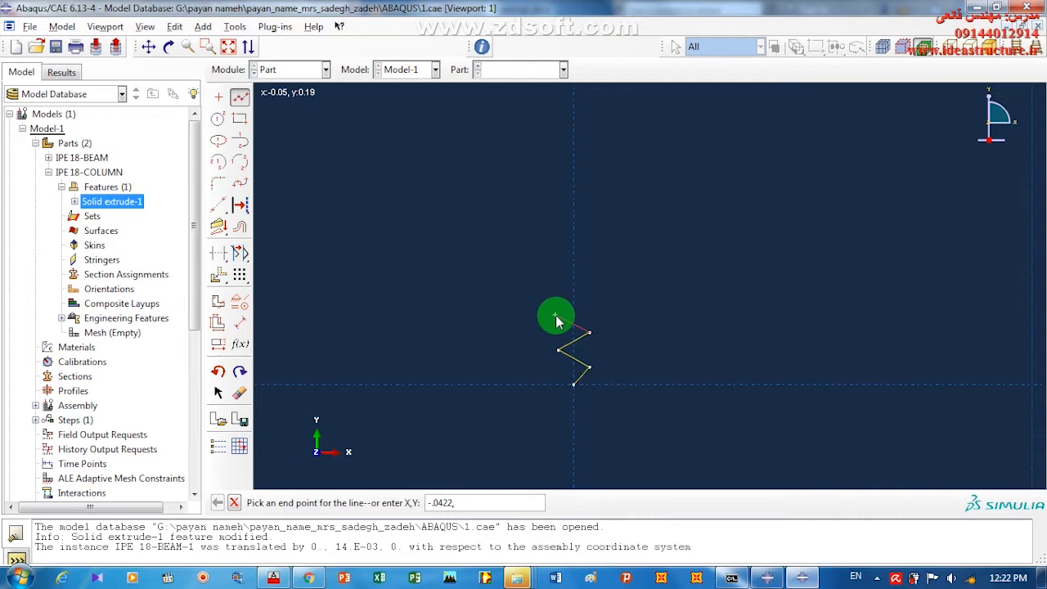
type("-.0422,.1")
key("Return")
left_click(626, 253)
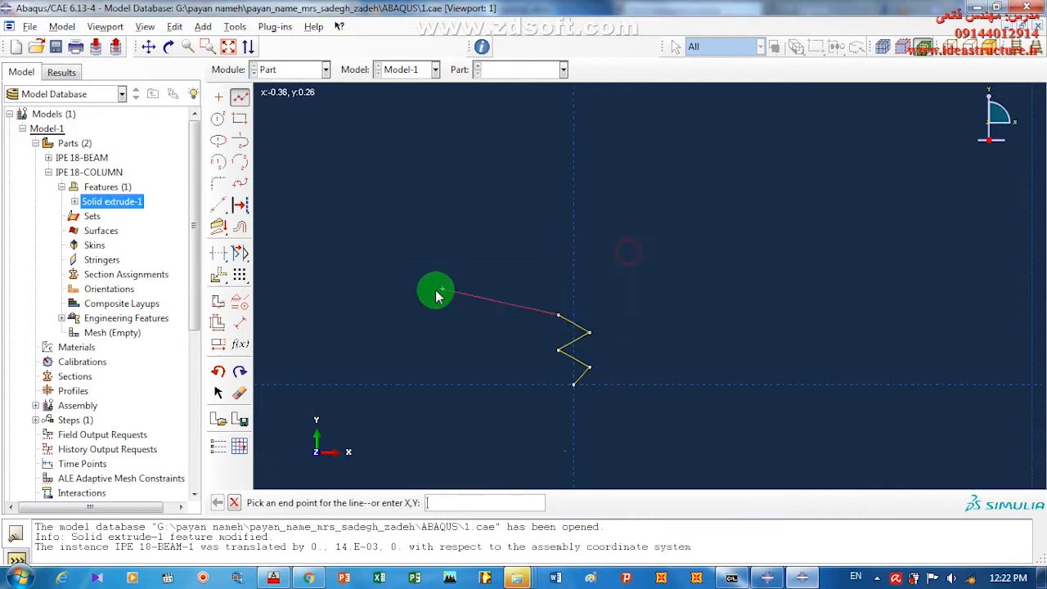
Copy the upper two zigzag segments with Translate so the copy continues directly from the zigzag's upper end.
left_click(218, 276)
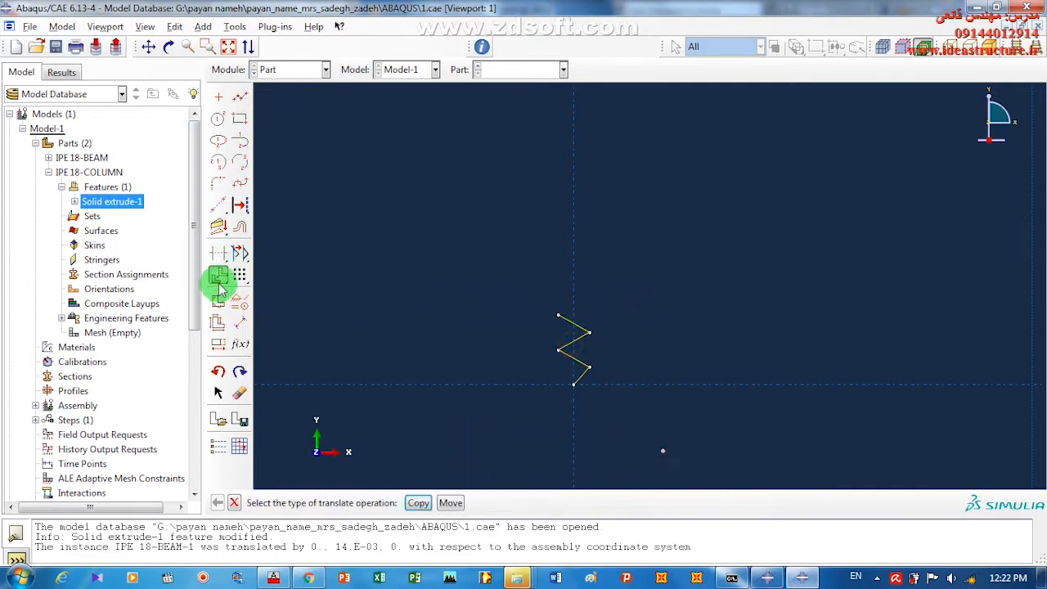
left_click(417, 502)
left_click_drag(606, 310, 564, 352)
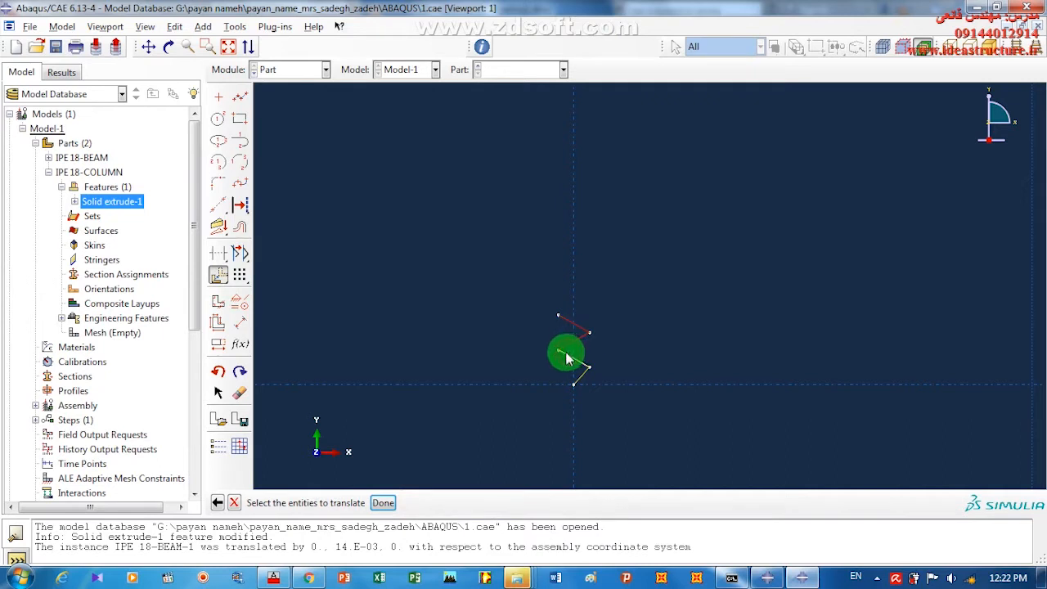
middle_click(557, 357)
left_click(560, 319)
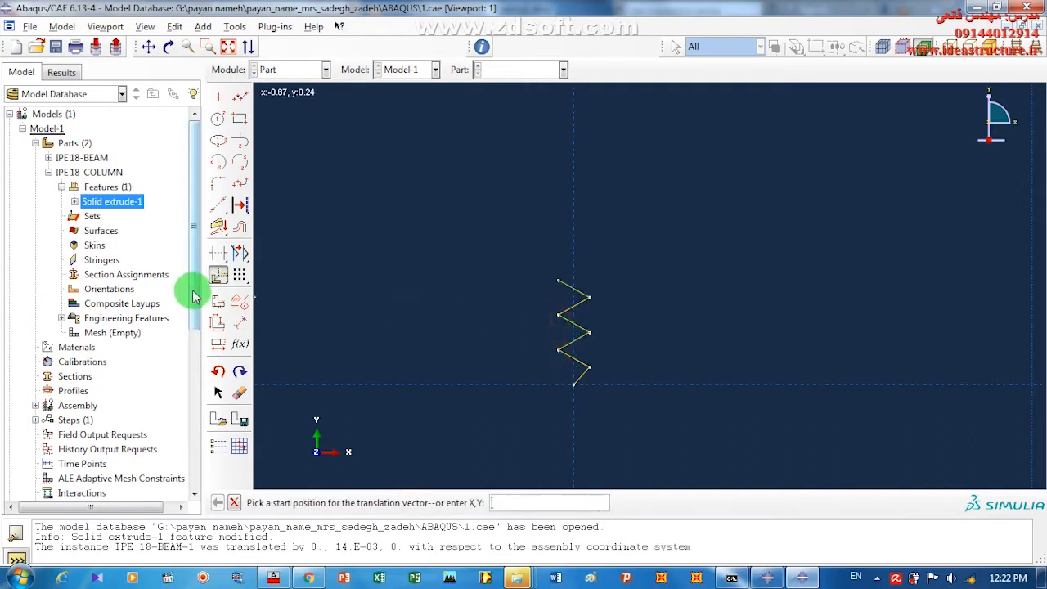
Copy the upper four zigzag segments, translating from their lowest endpoint to the zigzag's upper end.
left_click(217, 275)
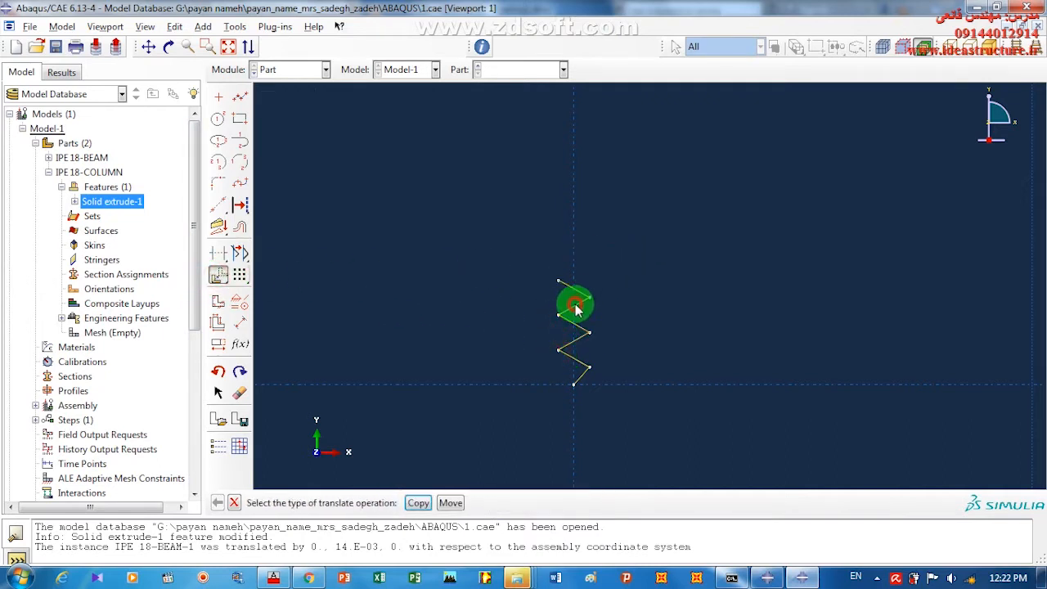
left_click(417, 503)
left_click_drag(619, 265, 564, 352)
middle_click(560, 358)
left_click(558, 350)
left_click(557, 280)
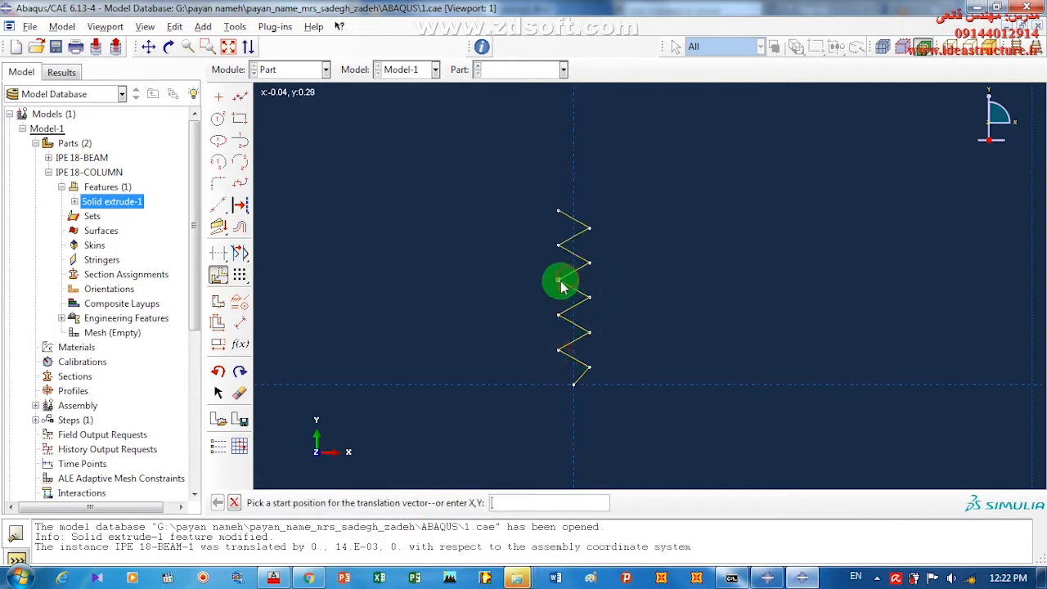
scroll(498, 357, "down", 2)
scroll(366, 384, "down", 1)
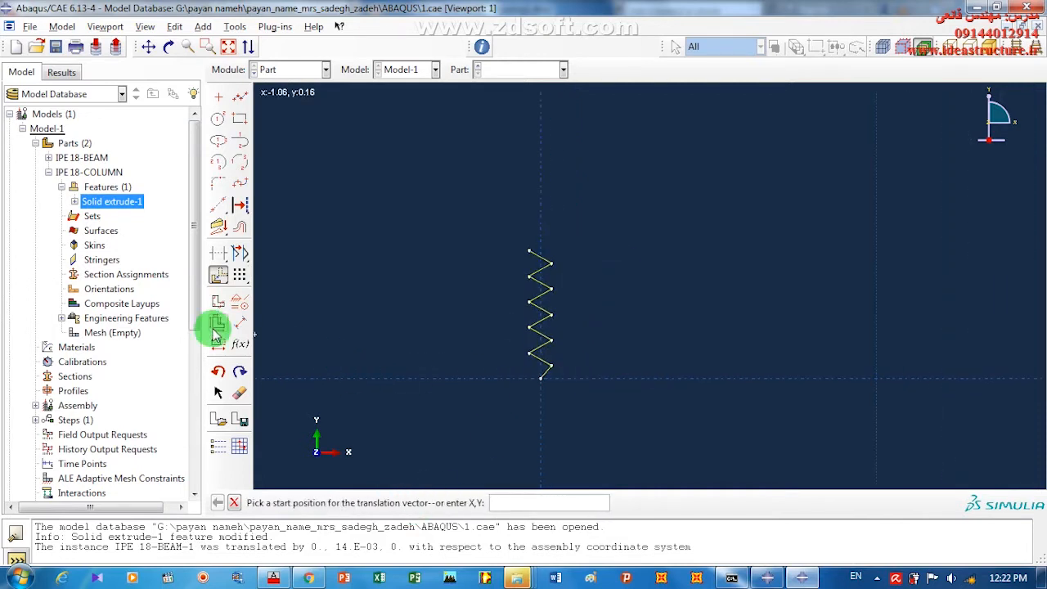
Copy the upper eight zigzag segments, translating from their lowest endpoint to the zigzag's upper end.
left_click(216, 275)
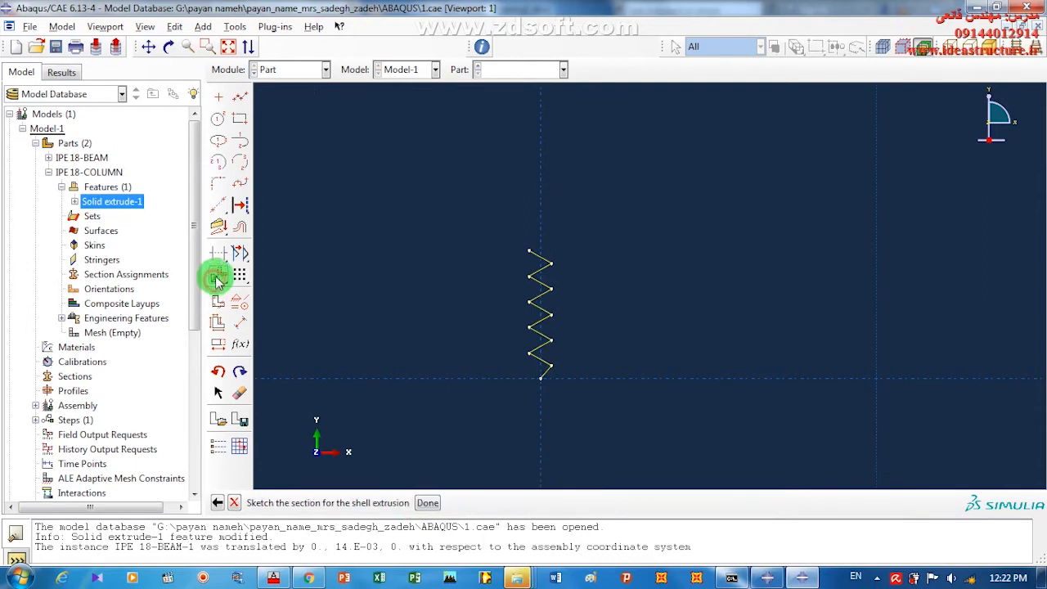
middle_click(536, 336)
left_click_drag(564, 248, 532, 367)
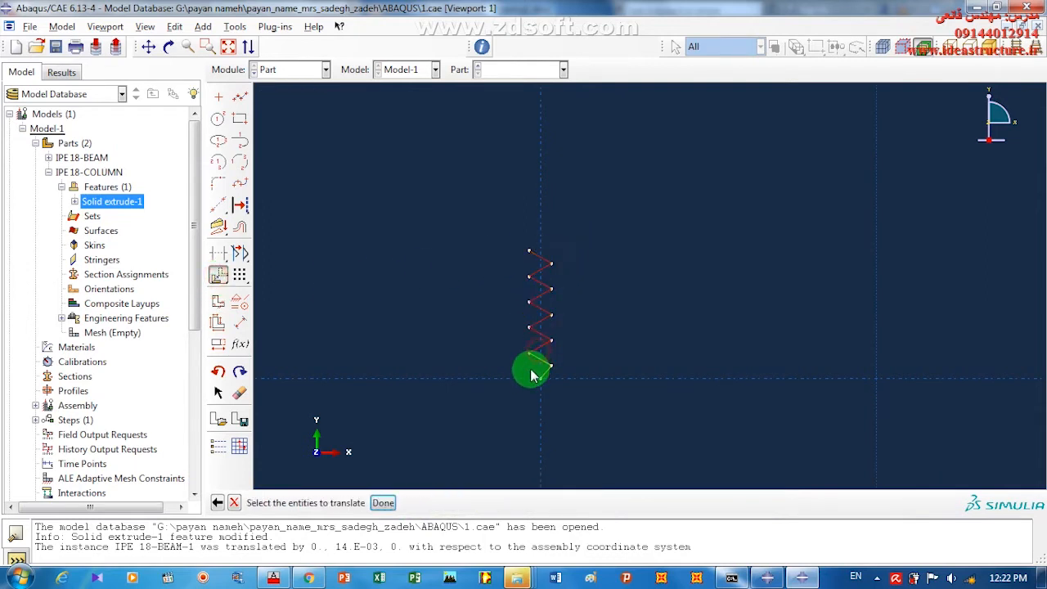
middle_click(530, 360)
left_click(529, 353)
left_click(529, 251)
scroll(567, 359, "down", 3)
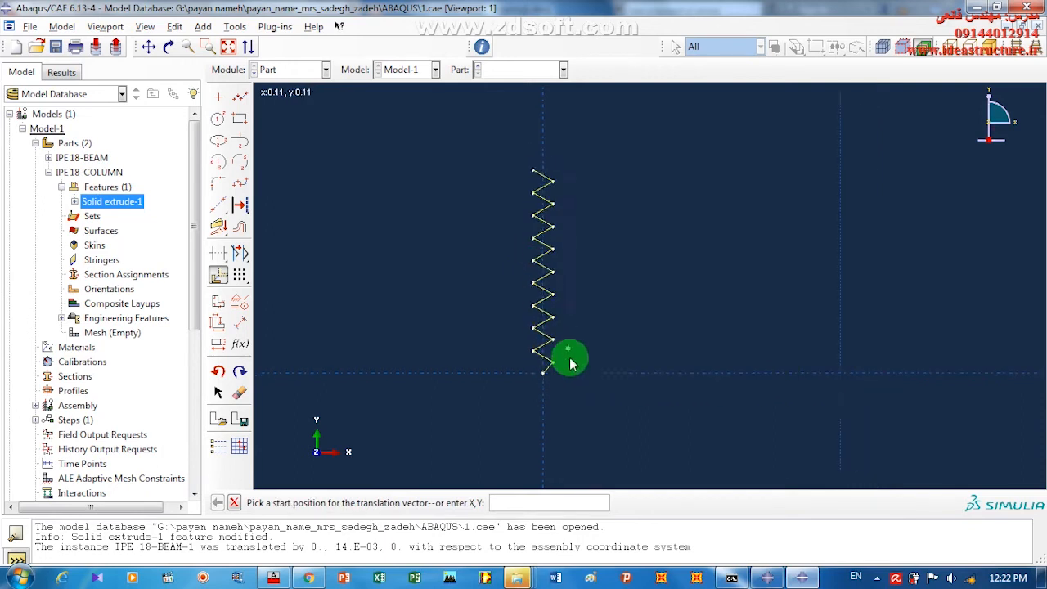
Copy the upper sixteen zigzag segments, translating from their lowest endpoint to the zigzag's upper end.
left_click(216, 278)
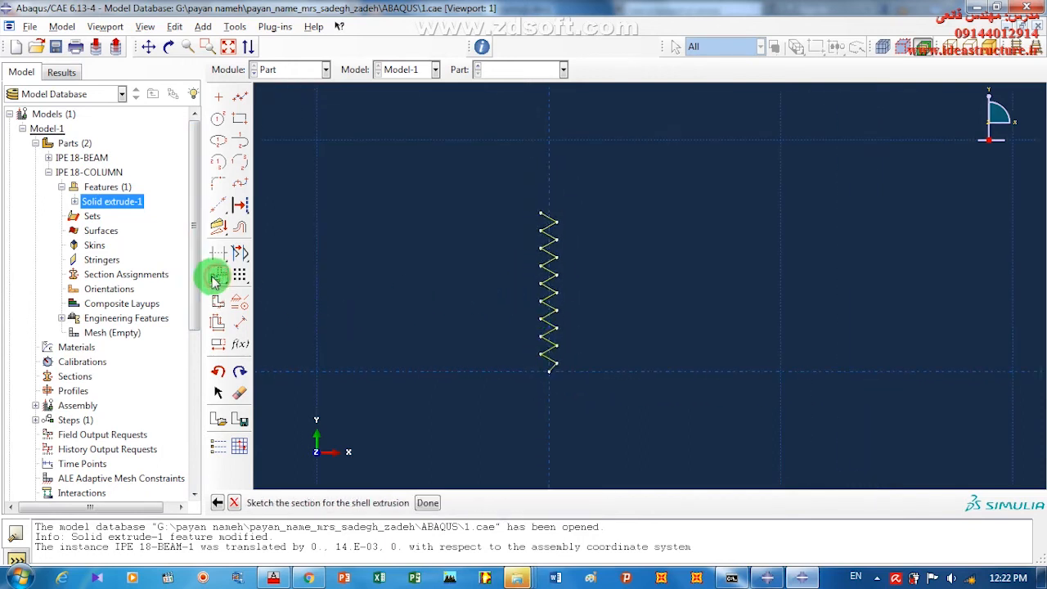
left_click(214, 276)
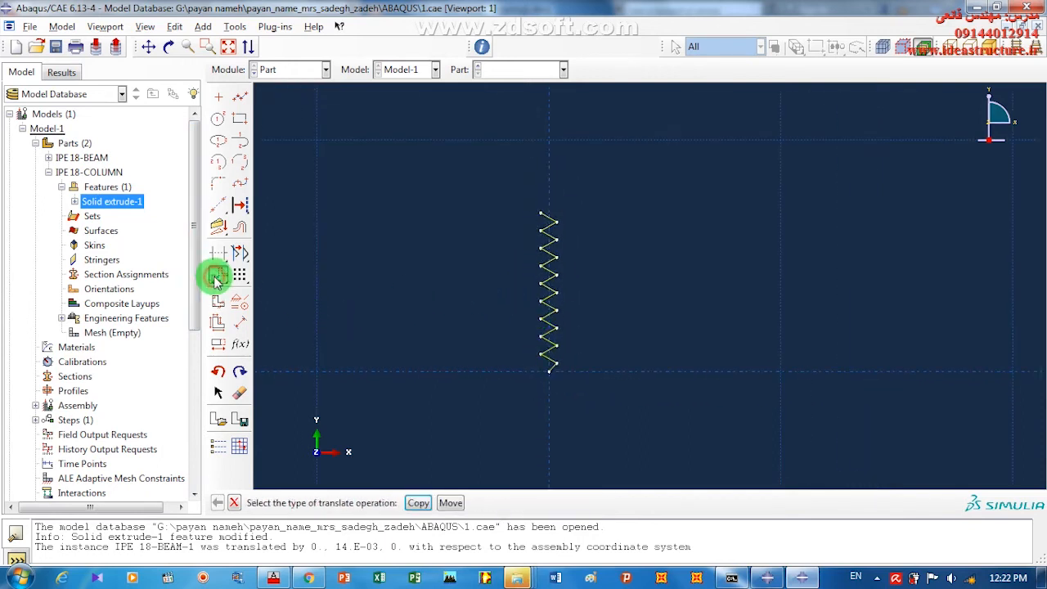
left_click(417, 505)
left_click_drag(584, 187, 525, 349)
middle_click(456, 309)
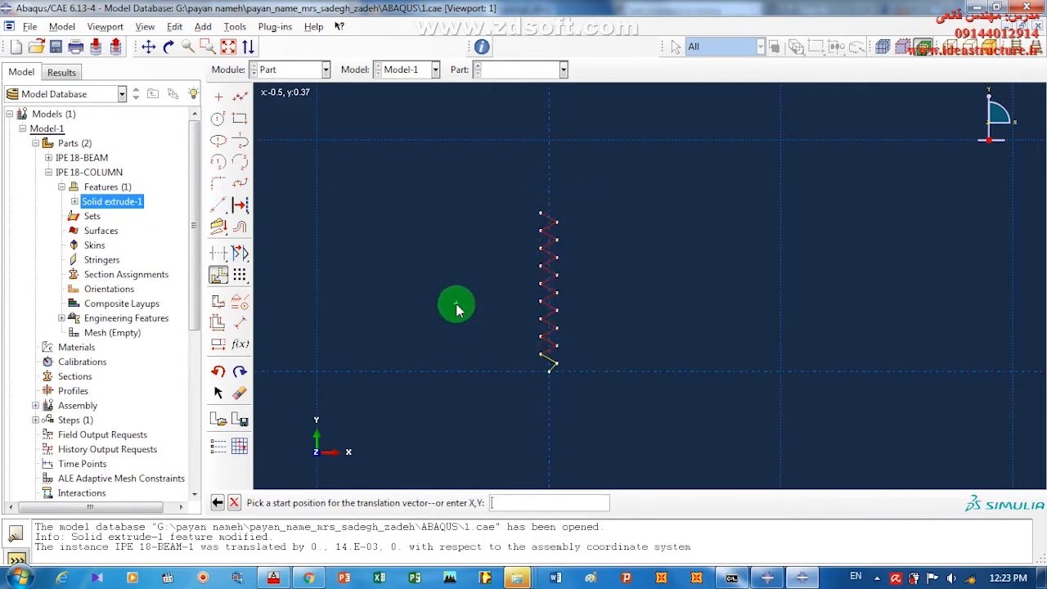
left_click(538, 357)
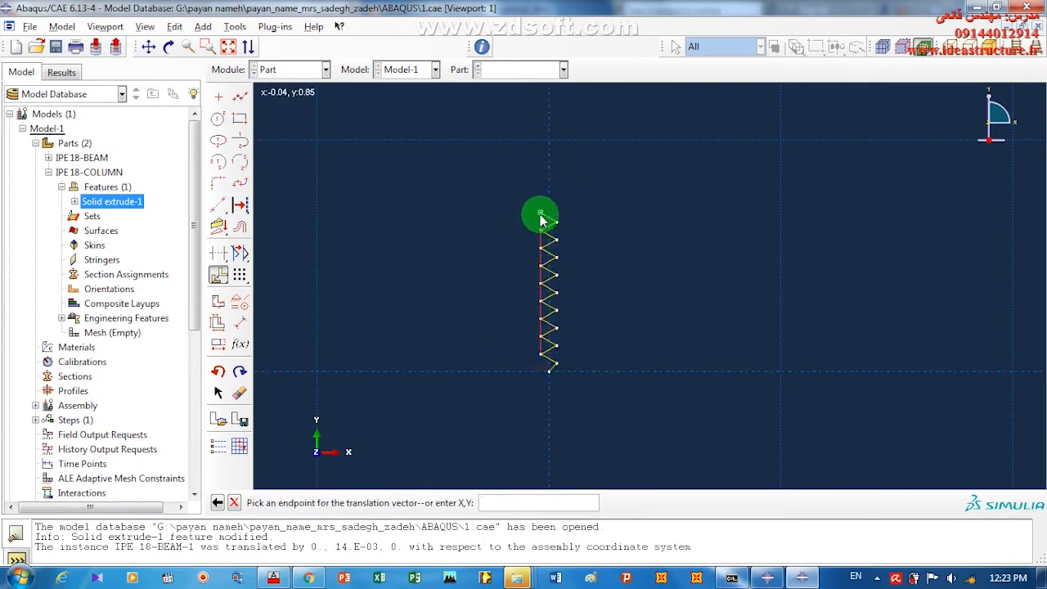
left_click(540, 214)
scroll(548, 401, "up", 3)
scroll(548, 407, "up", 1)
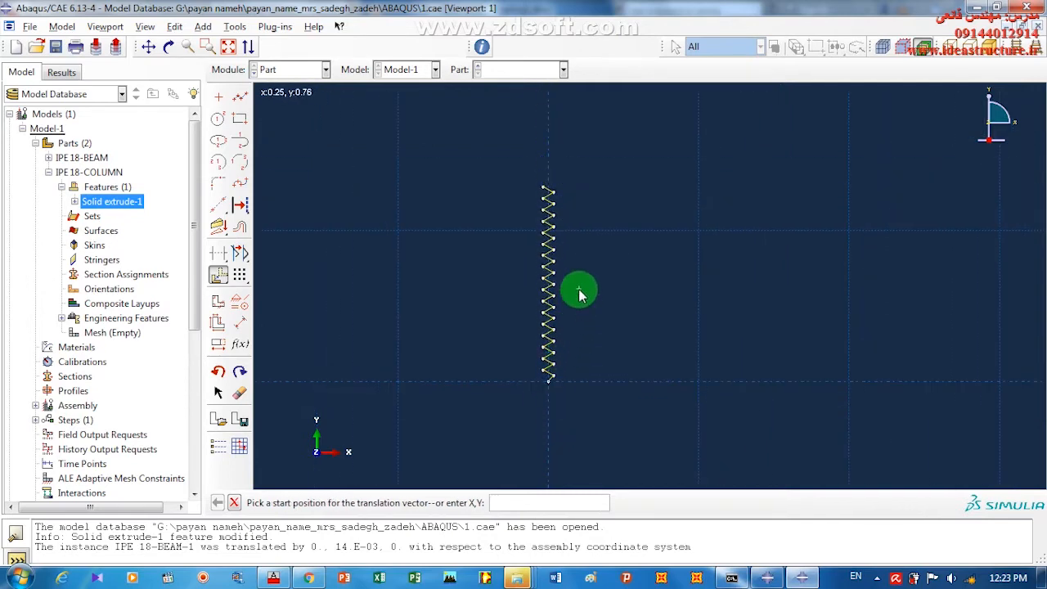
Delete the short starting segment at the origin, at the zigzag's lower end.
scroll(552, 209, "down", 2)
scroll(552, 208, "down", 1)
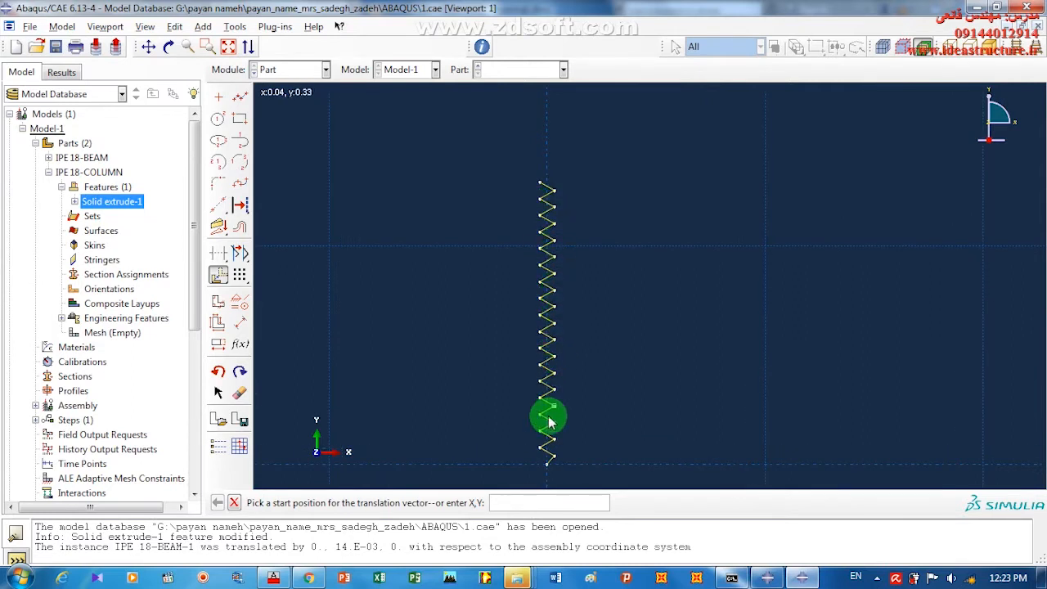
scroll(549, 470, "down", 2)
scroll(554, 472, "down", 2)
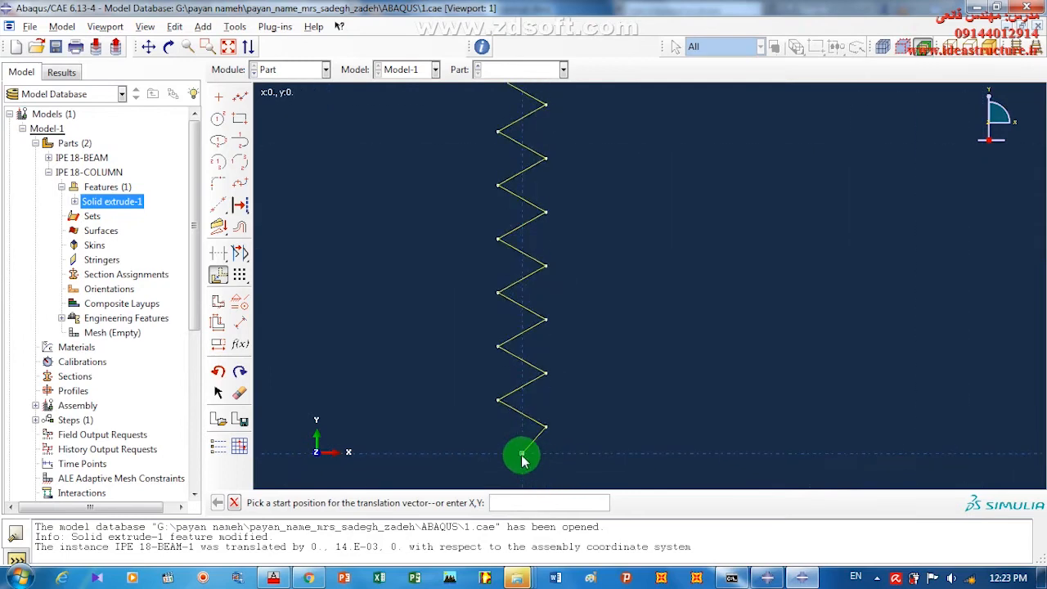
left_click(218, 276)
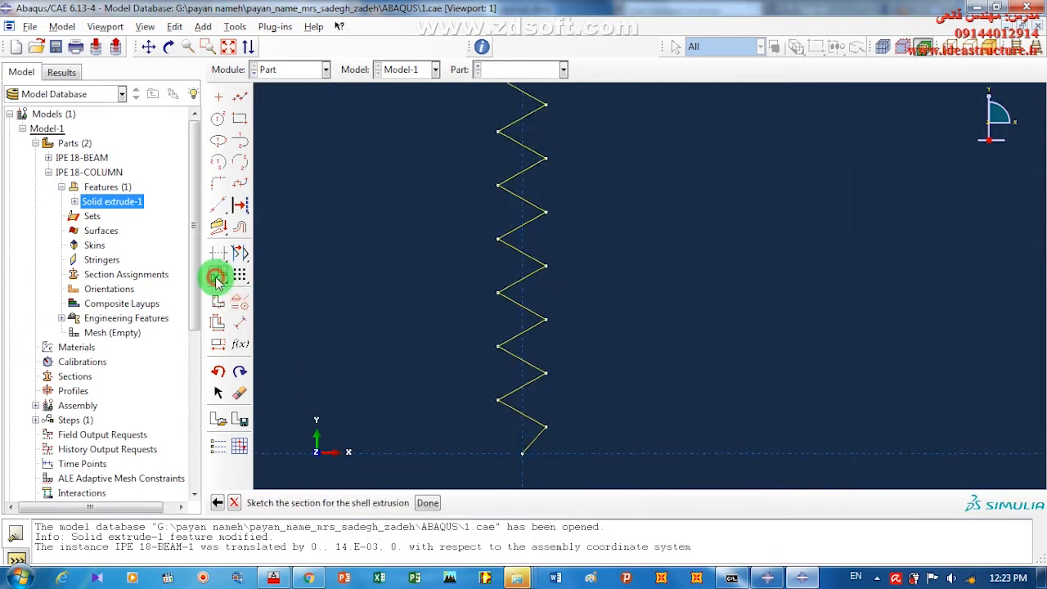
left_click(240, 394)
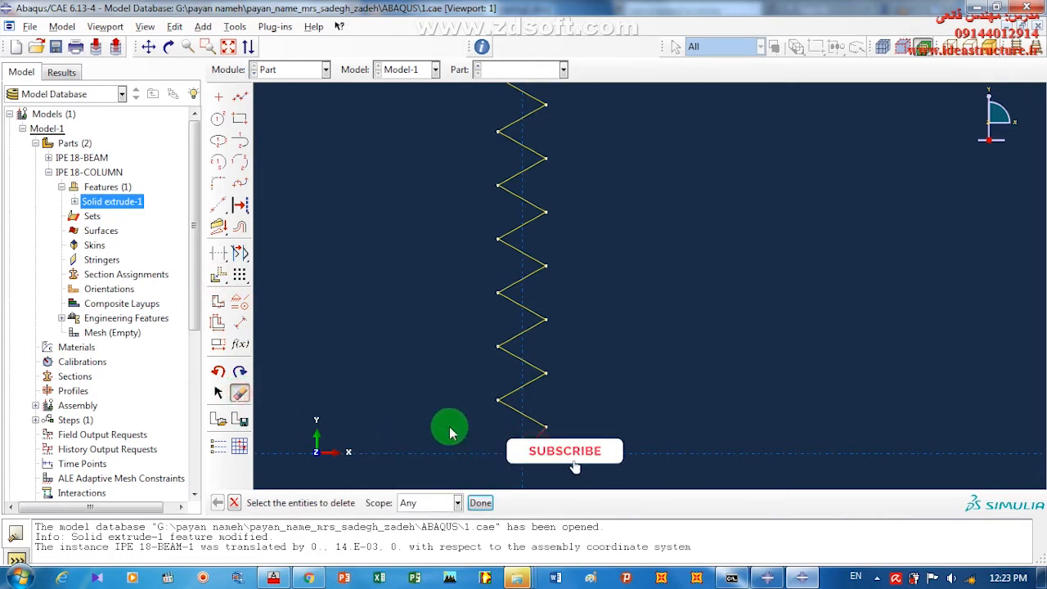
scroll(533, 398, "down", 3)
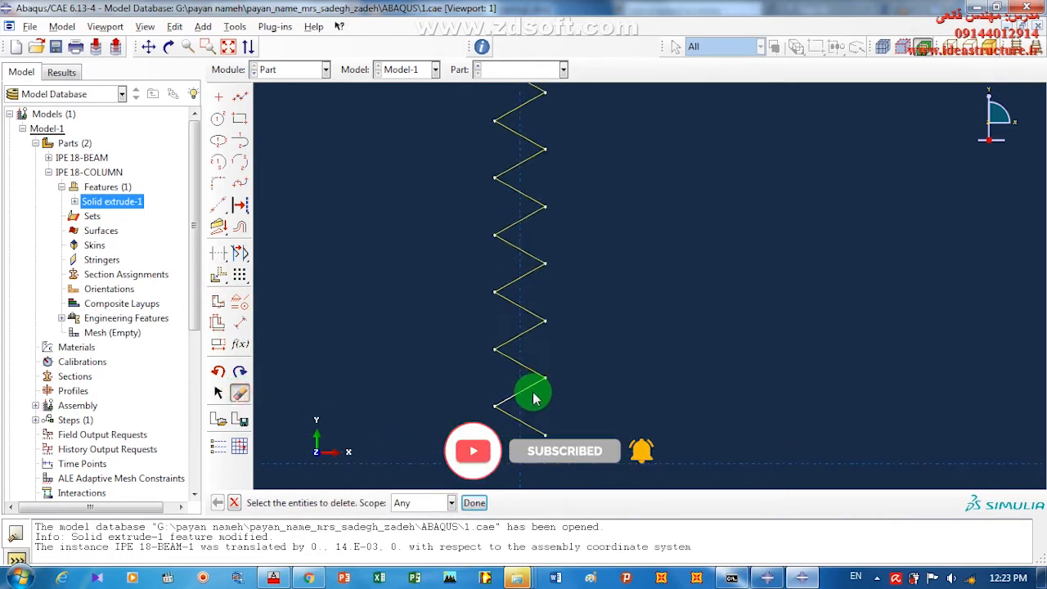
Measure the zigzag's overall height with a dimension between its lowest and uppermost vertices.
scroll(533, 398, "up", 4)
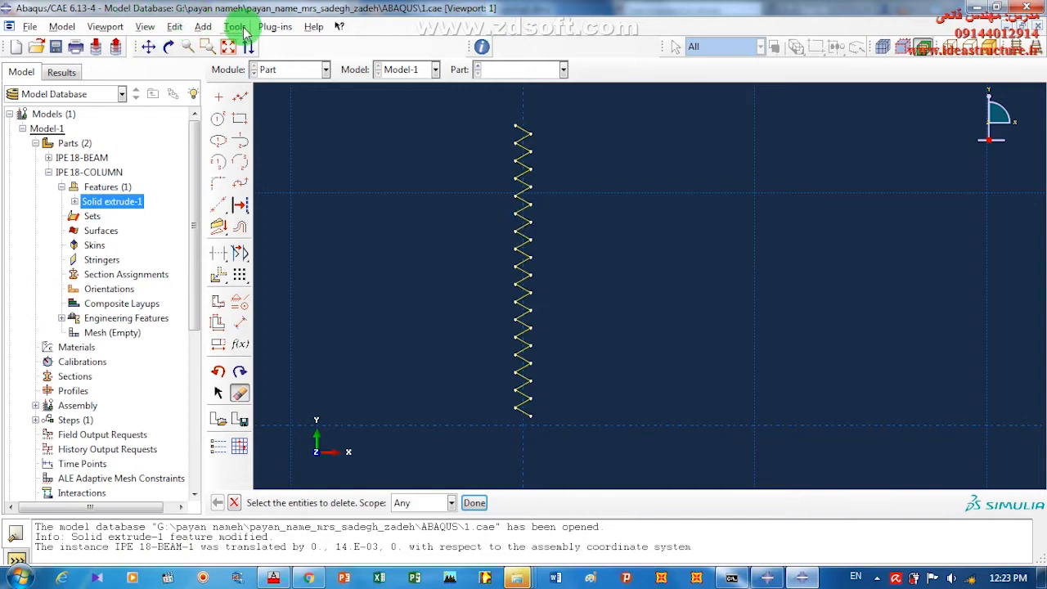
left_click(237, 327)
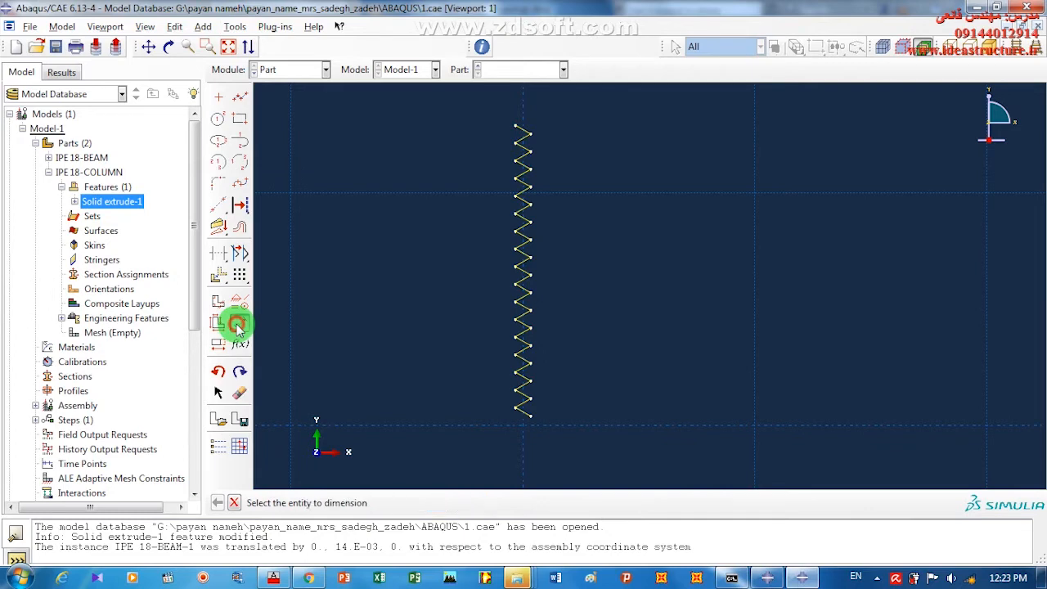
left_click(530, 416)
left_click(517, 125)
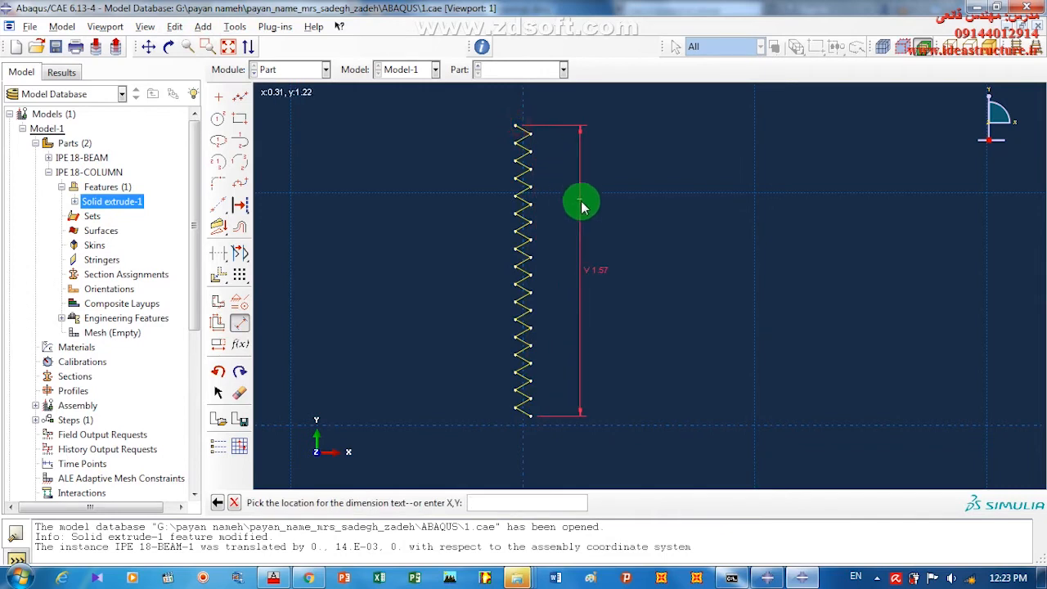
scroll(558, 337, "down", 1)
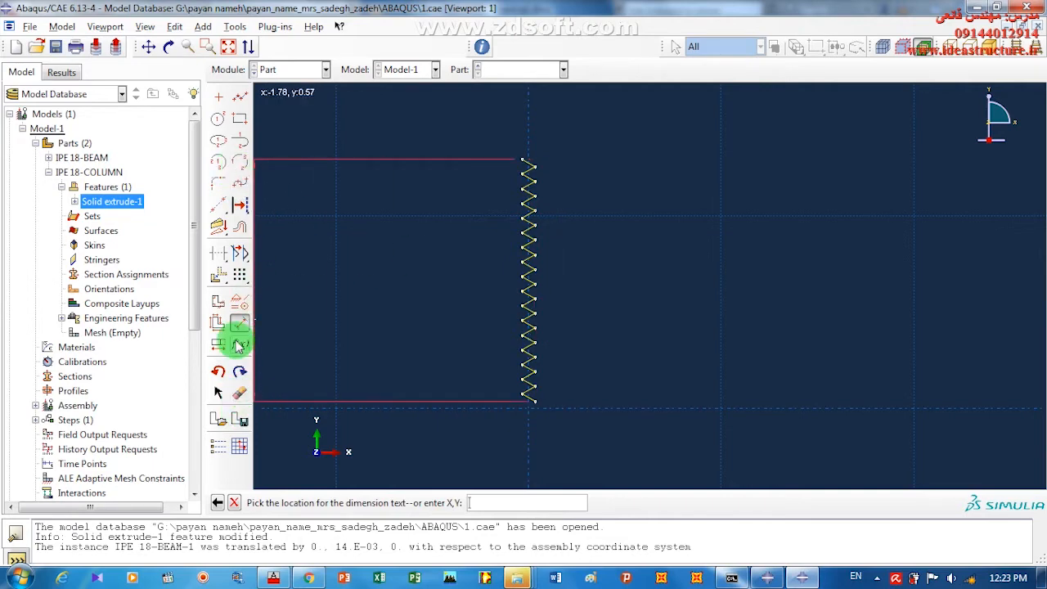
Copy all zigzag segments above the lowest one, translating from their lowest endpoint to the zigzag's upper end.
left_click(218, 275)
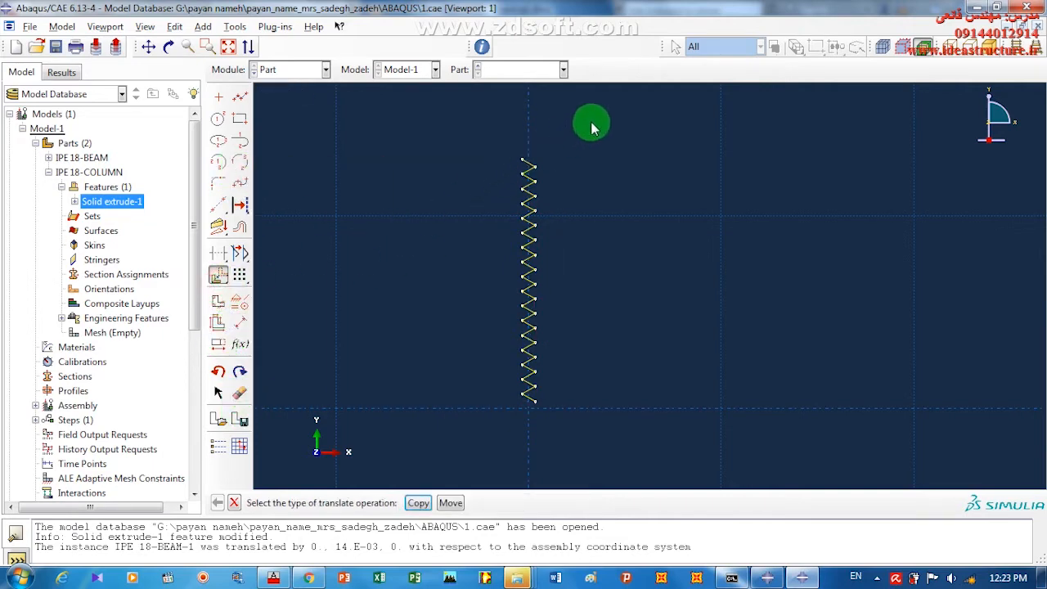
left_click(441, 500)
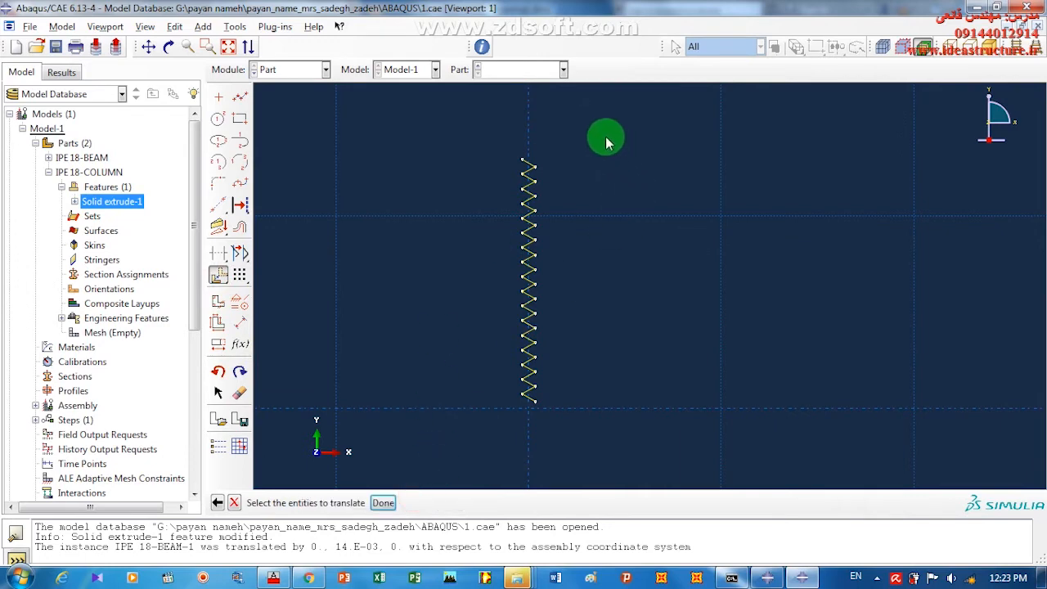
left_click_drag(588, 129, 492, 397)
middle_click(508, 401)
left_click(518, 397)
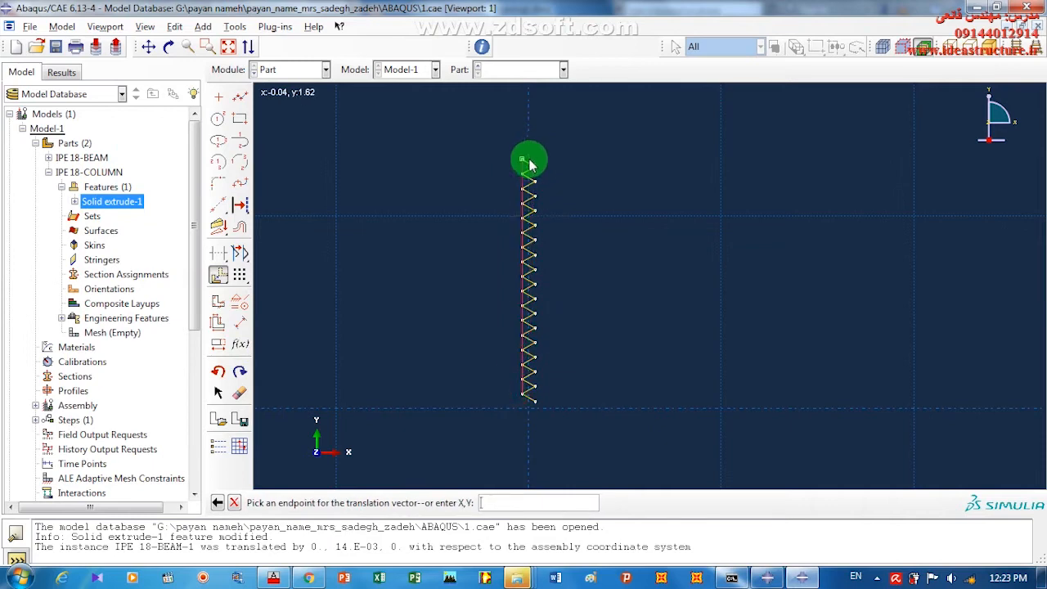
left_click(523, 160)
Measure the extended zigzag's overall height between its end vertices without placing the dimension.
scroll(565, 366, "up", 3)
scroll(536, 431, "up", 1)
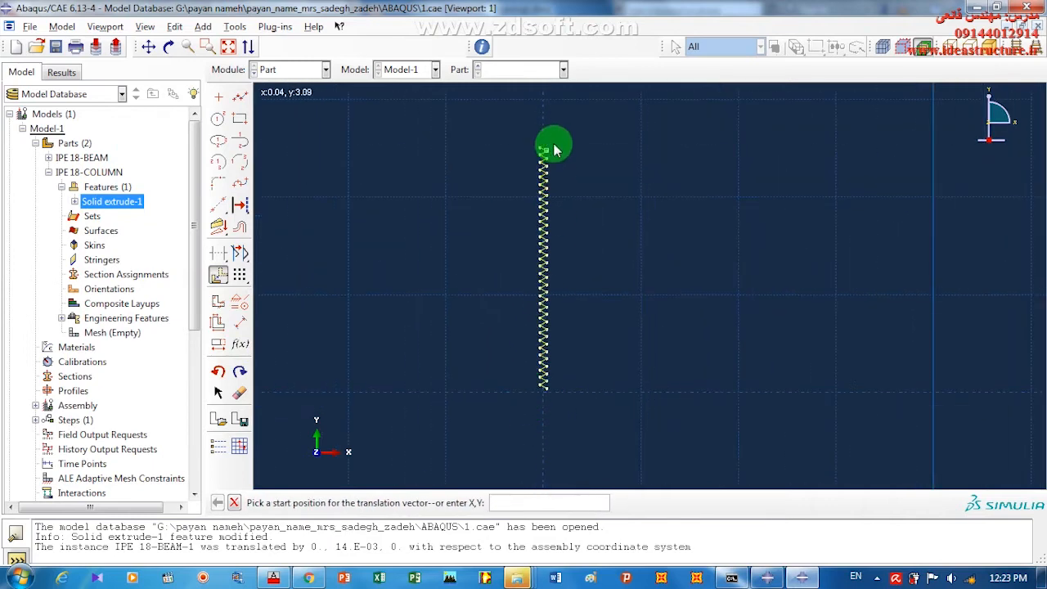
left_click(241, 323)
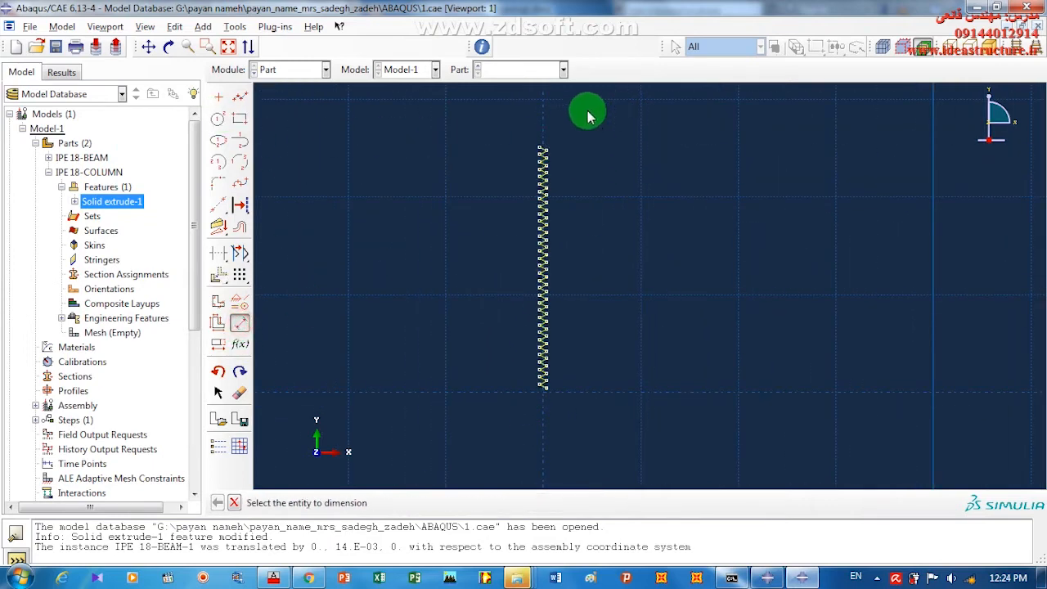
left_click(539, 152)
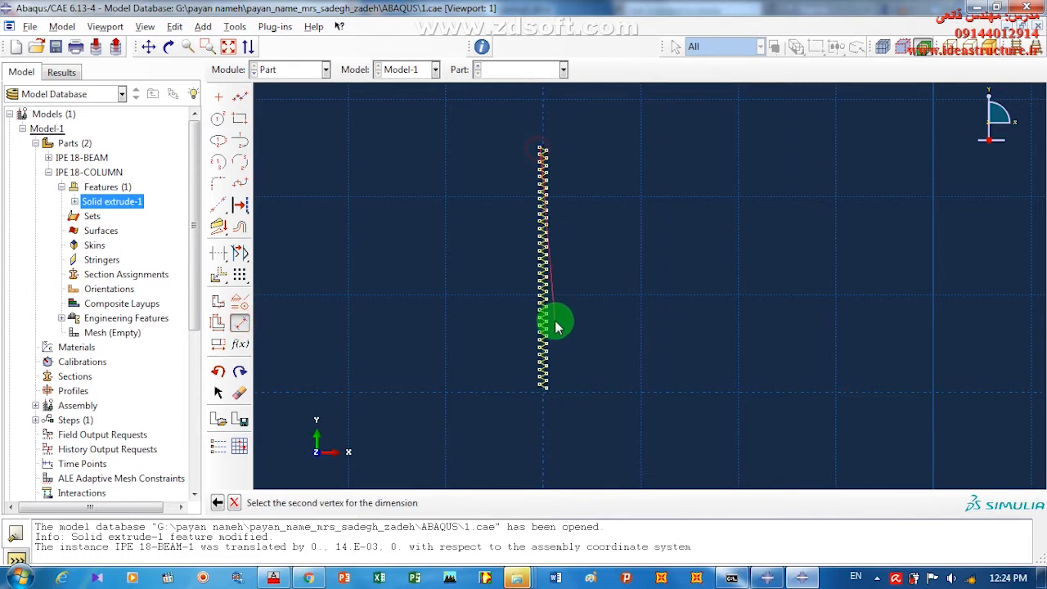
left_click(544, 386)
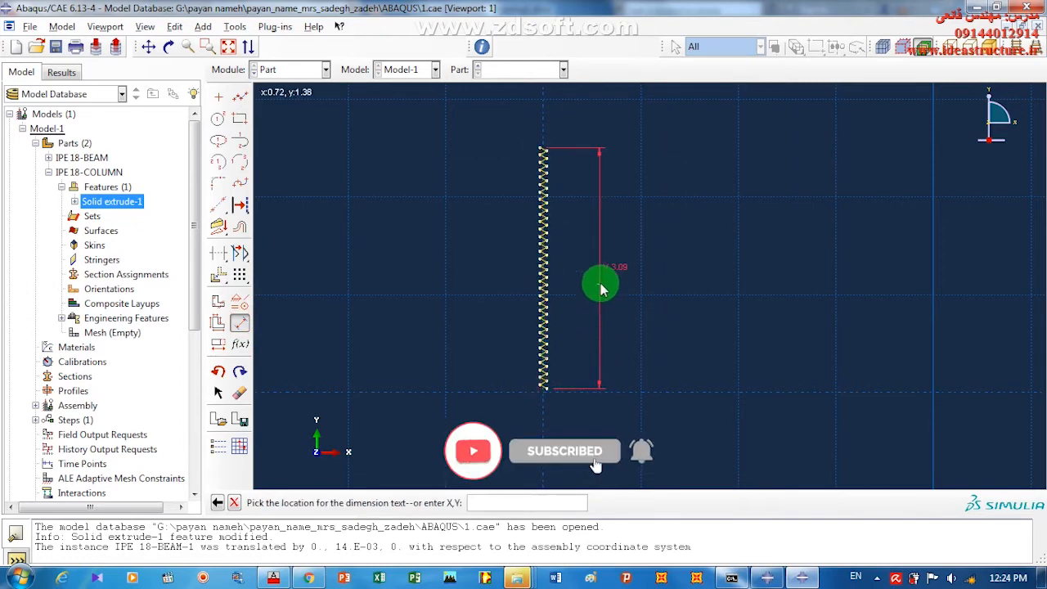
scroll(624, 276, "up", 1)
scroll(624, 276, "down", 4)
scroll(528, 412, "down", 2)
scroll(543, 413, "down", 2)
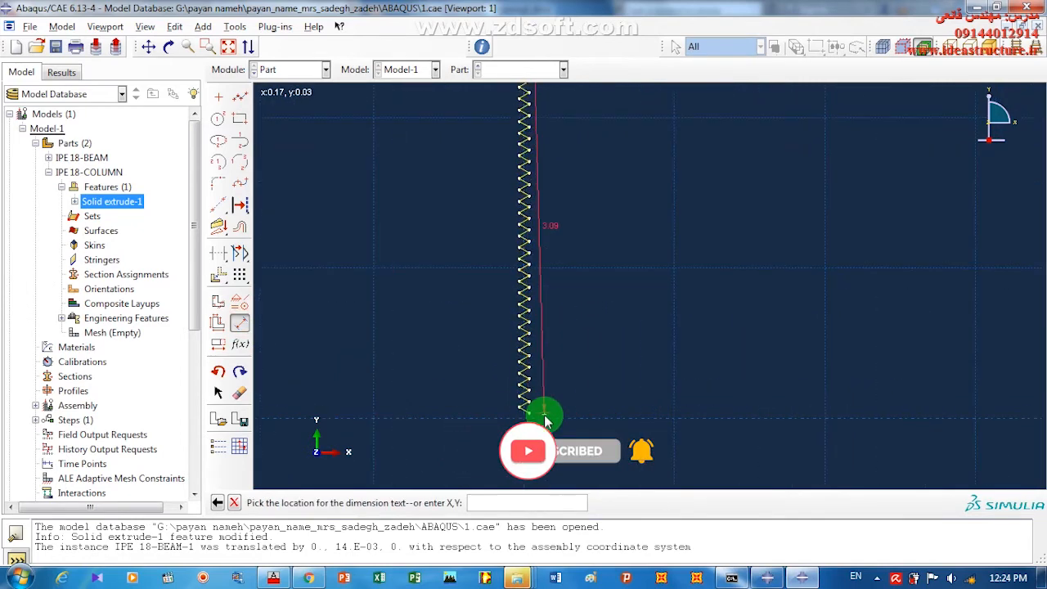
scroll(548, 413, "up", 1)
scroll(548, 419, "up", 2)
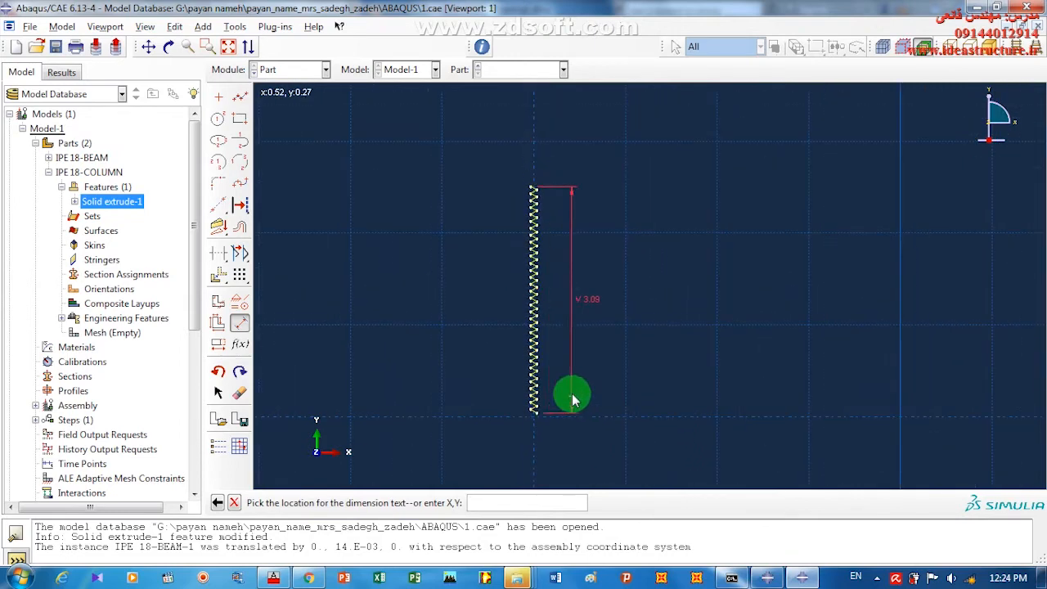
left_click(244, 324)
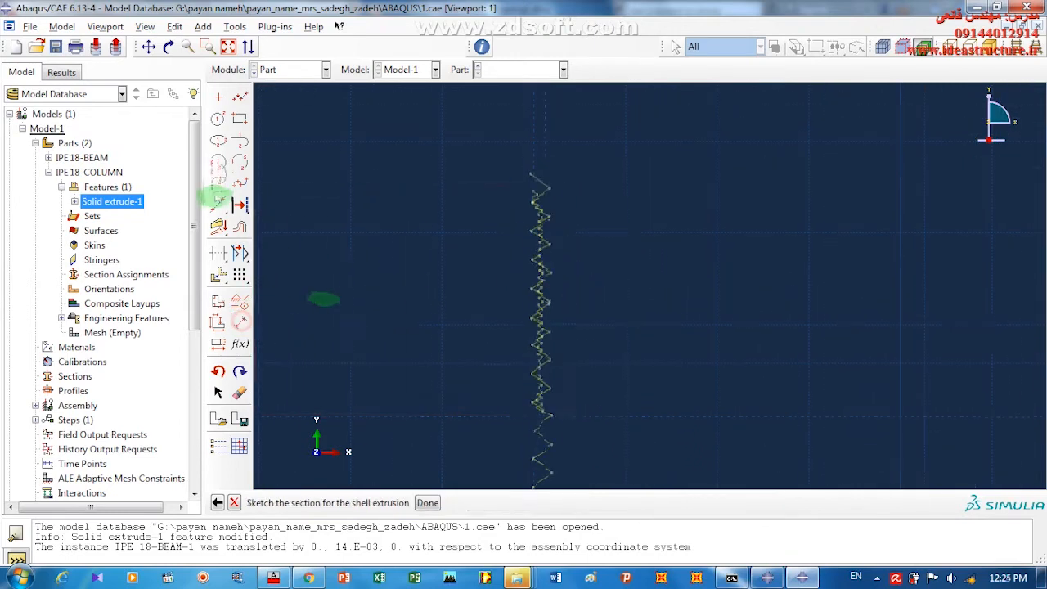
Fillet the zigzag's four uppermost corners with a radius of 0.02.
left_click(216, 191)
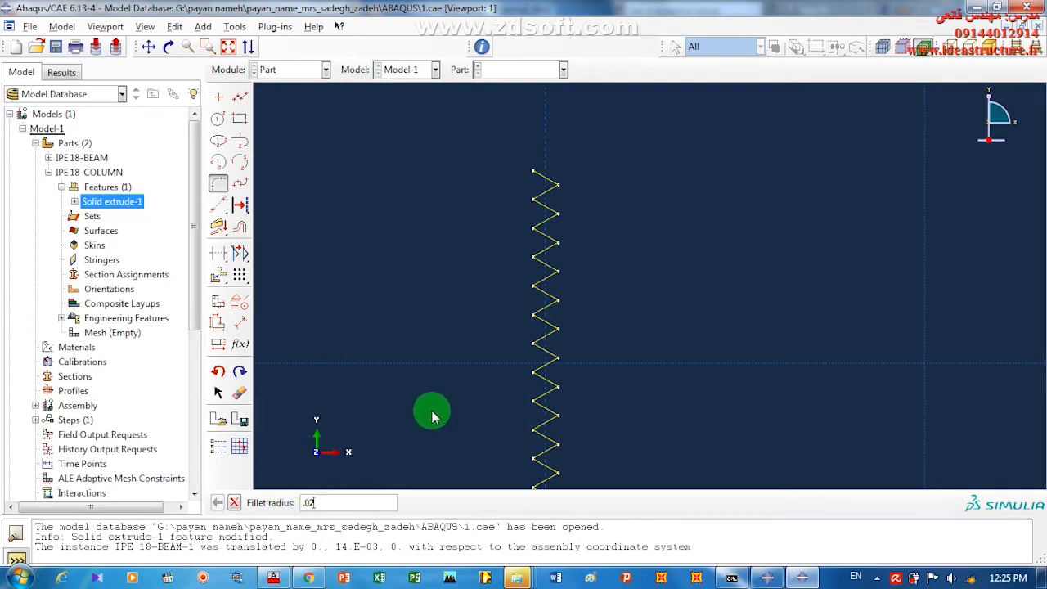
key("Return")
scroll(545, 176, "up", 2)
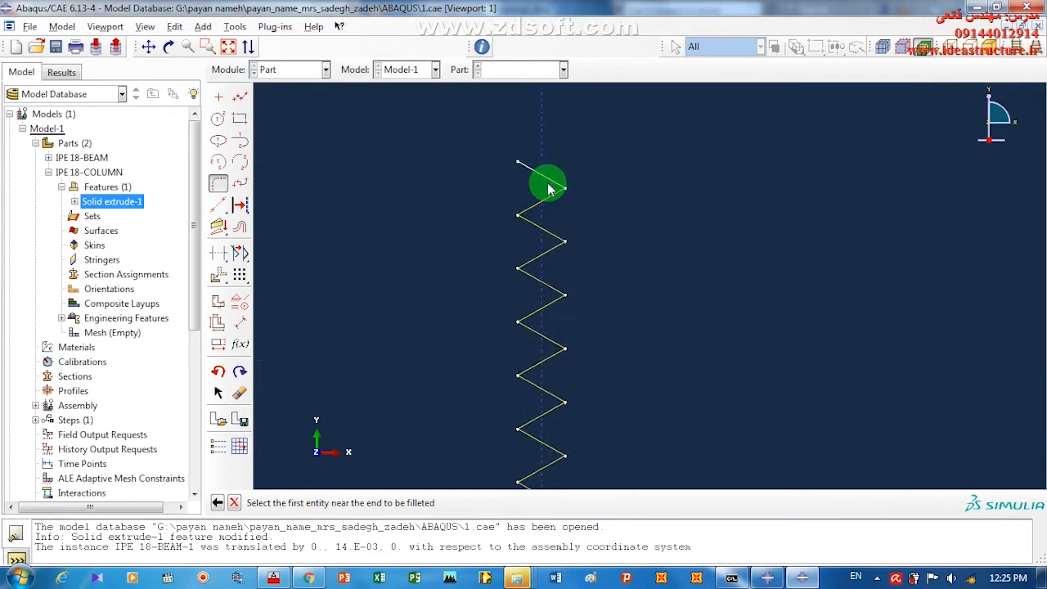
left_click(546, 184)
left_click(547, 201)
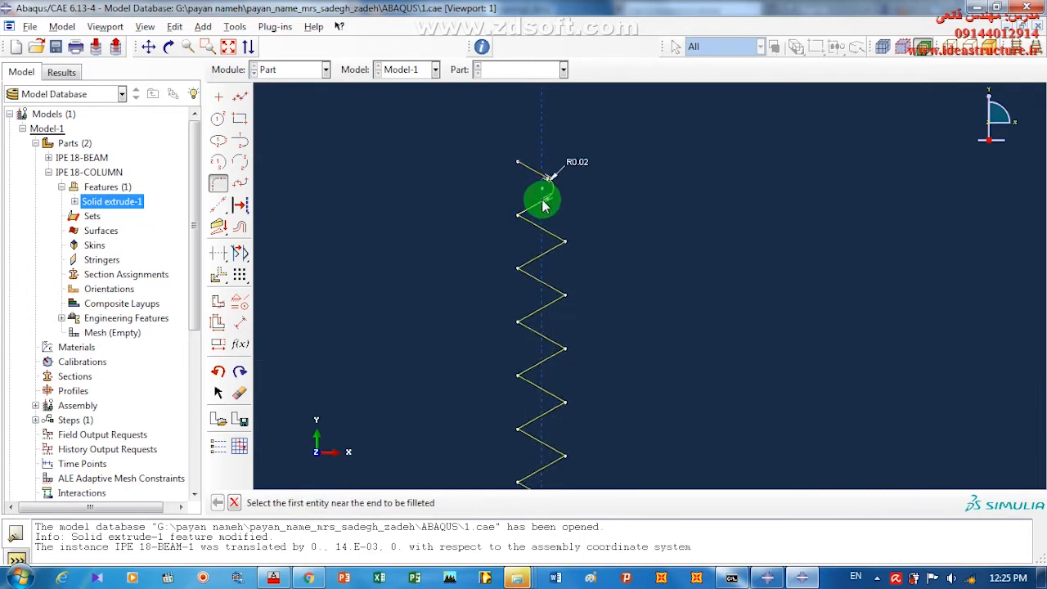
left_click(536, 201)
left_click(534, 227)
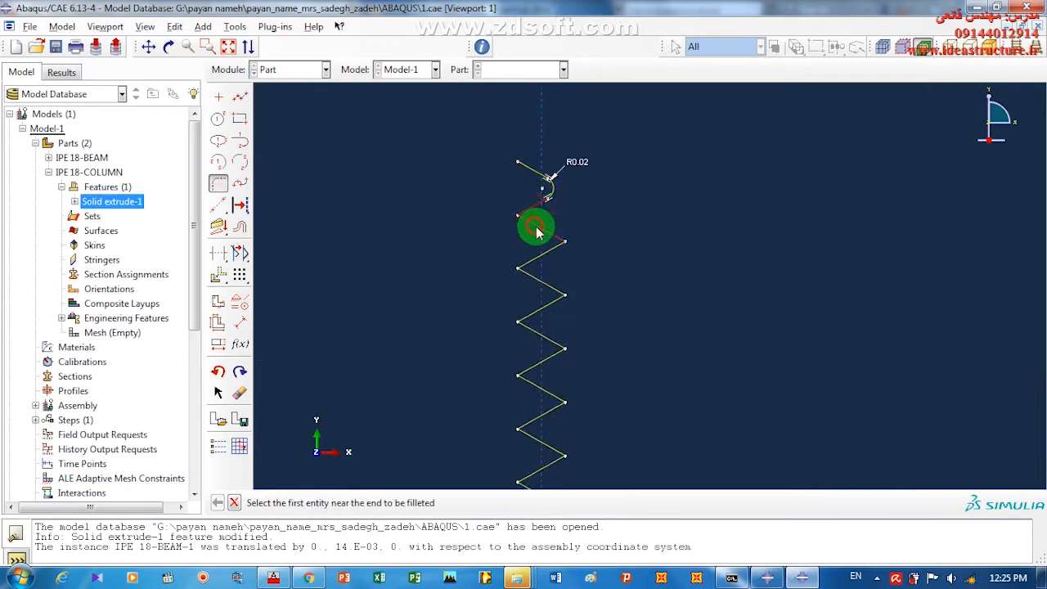
left_click(549, 235)
left_click(548, 253)
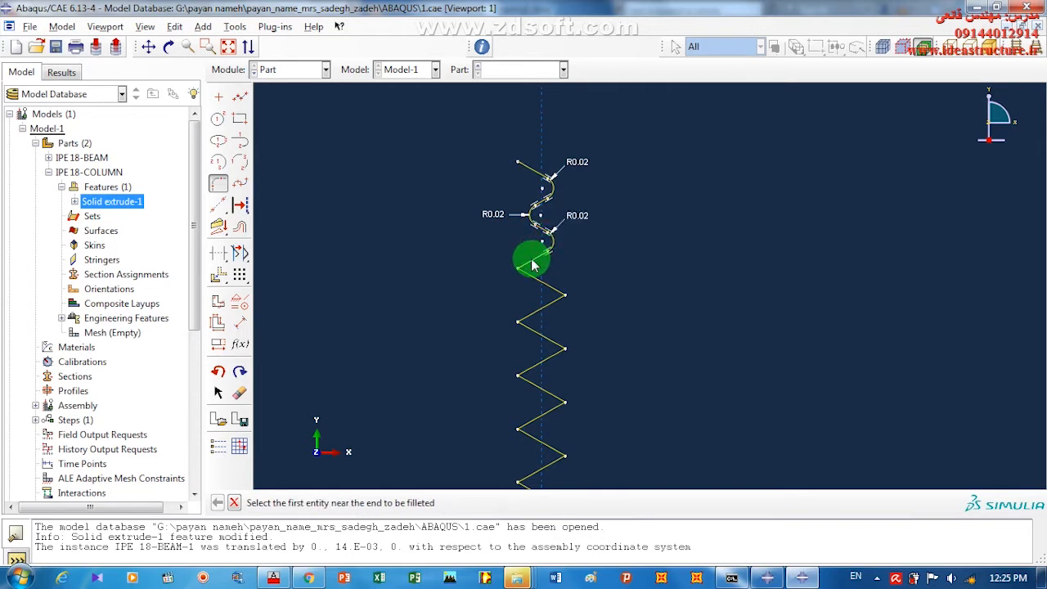
left_click(532, 260)
left_click(536, 276)
Fillet the sixth through tenth corners from the zigzag's upper end with the 0.02 radius.
left_click(538, 315)
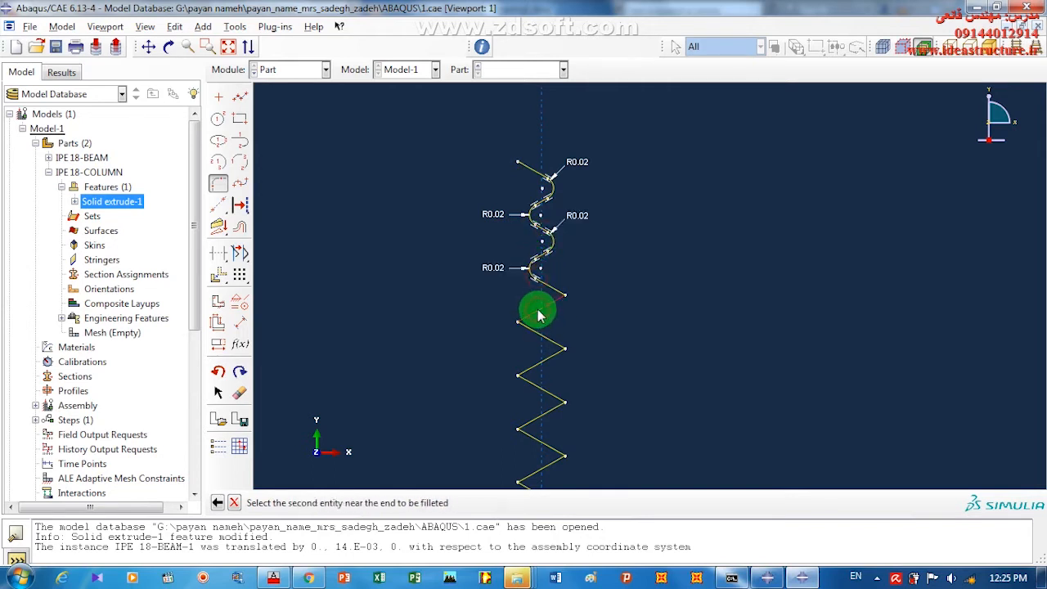
left_click(535, 332)
left_click(549, 350)
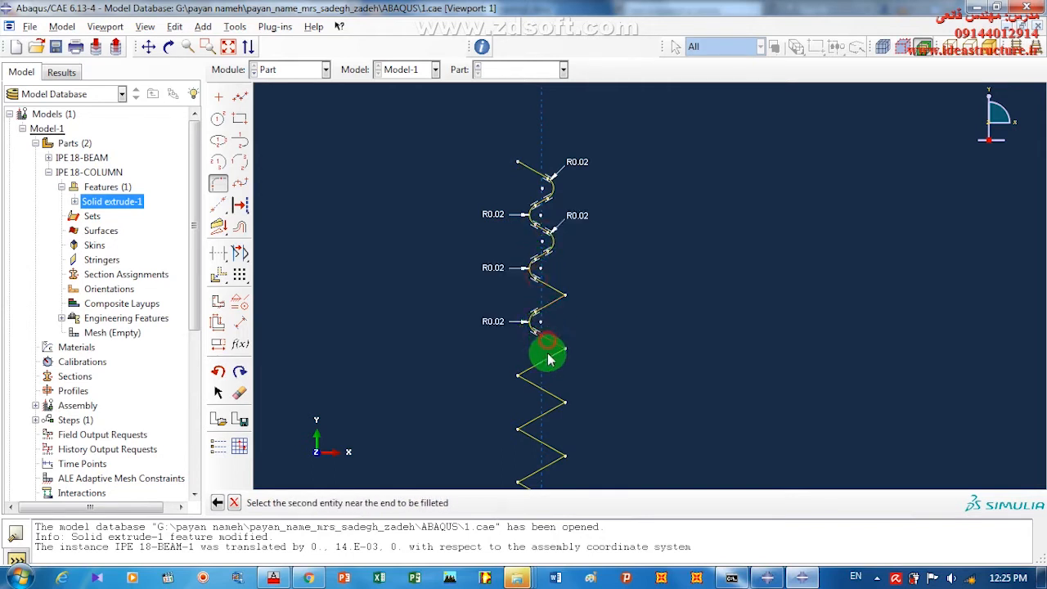
left_click(542, 355)
scroll(528, 266, "down", 2)
scroll(532, 334, "up", 3)
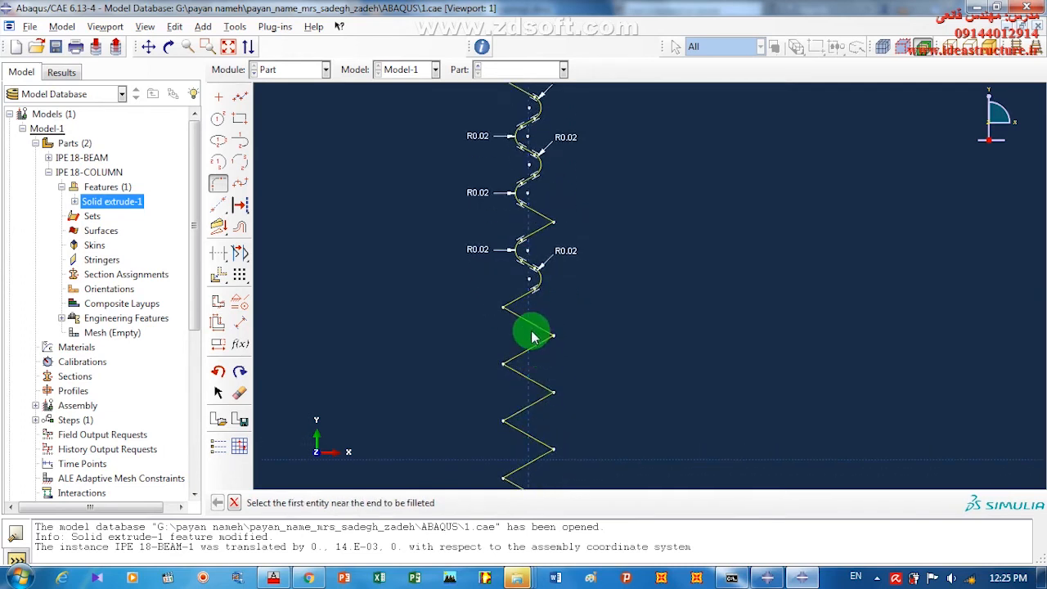
left_click(523, 315)
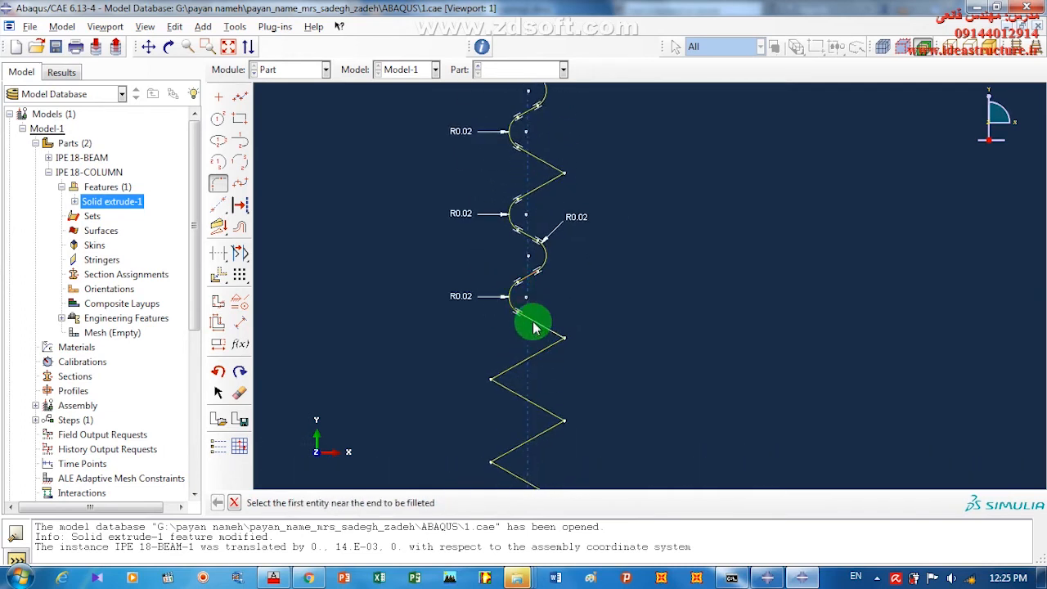
left_click(532, 320)
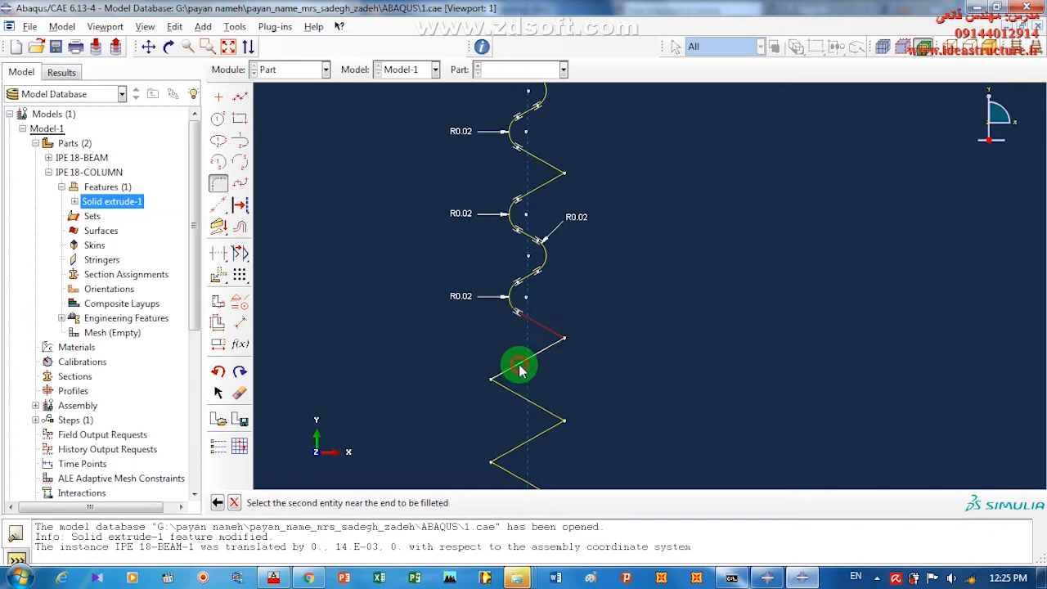
left_click(520, 368)
Fillet the skipped fifth corner from the zigzag's upper end with the 0.02 radius.
scroll(482, 288, "down", 3)
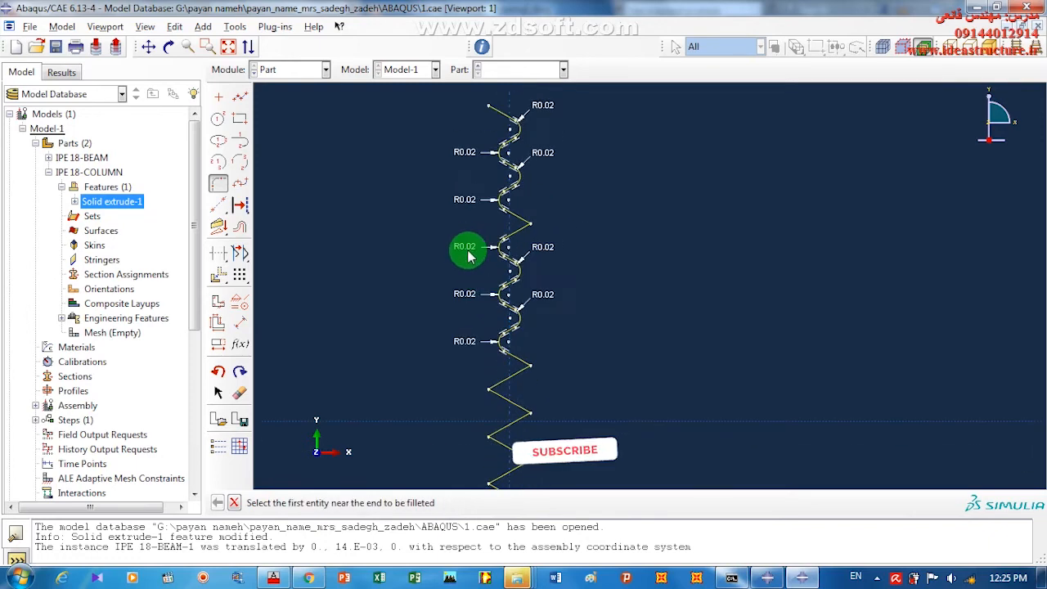
scroll(482, 247, "up", 2)
left_click(501, 254)
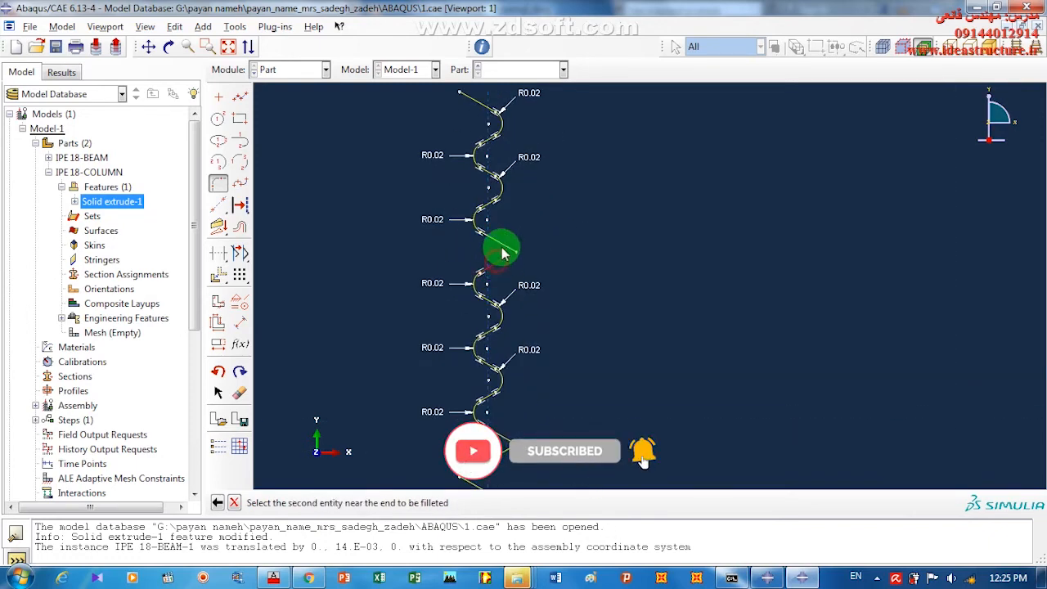
left_click(501, 242)
Fillet all remaining corners down to the zigzag's lower end with the 0.02 radius.
scroll(502, 288, "down", 4)
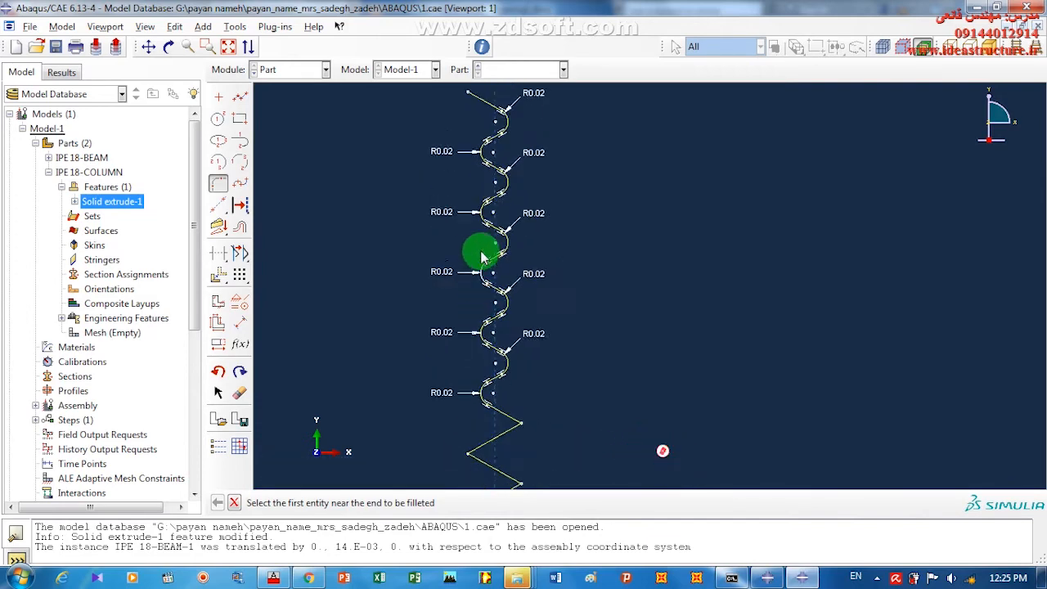
scroll(484, 335, "up", 4)
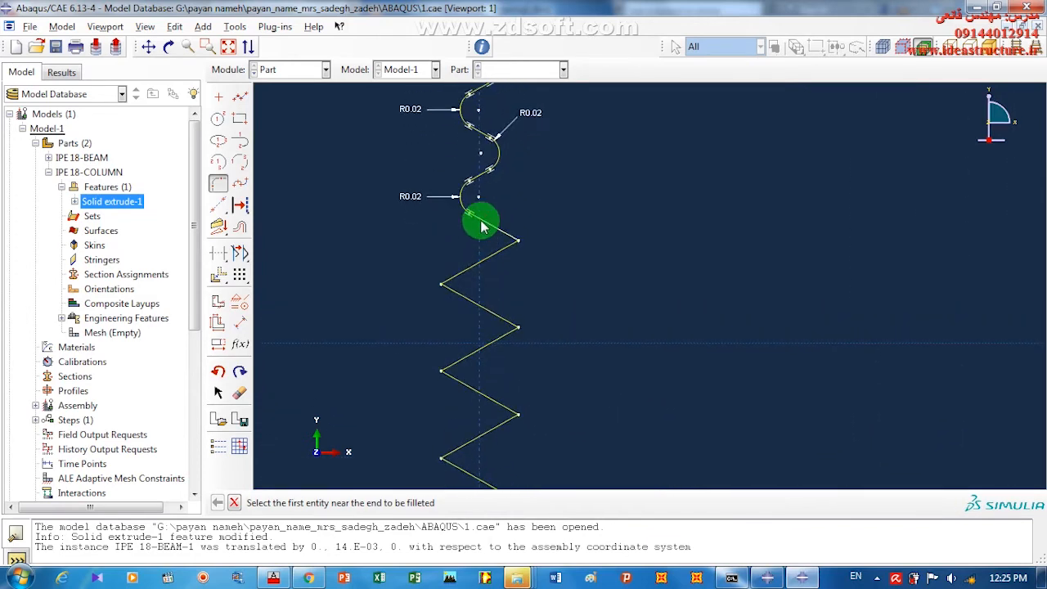
left_click(493, 249)
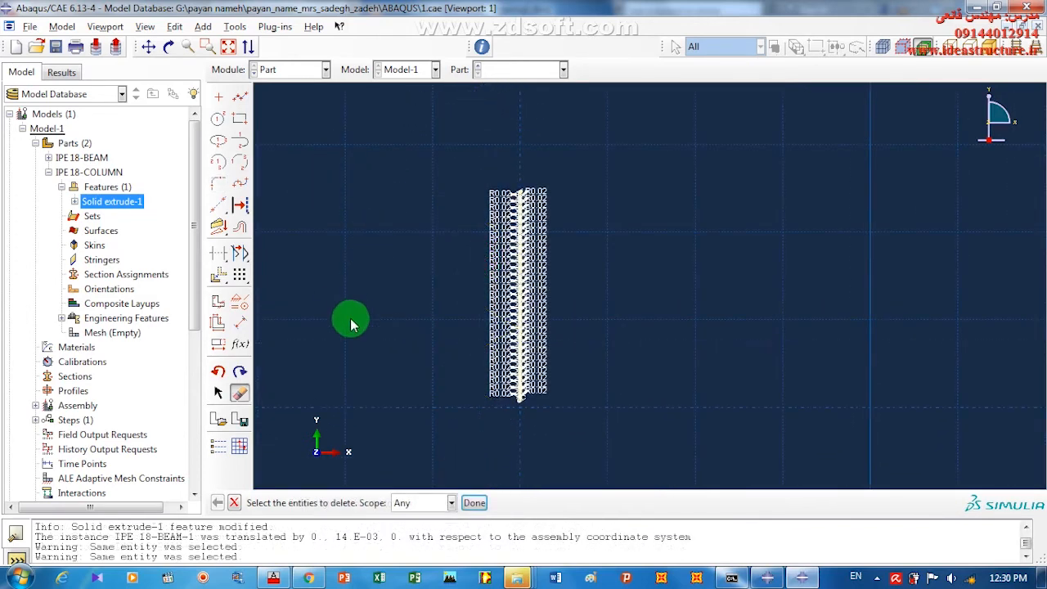
key("Escape")
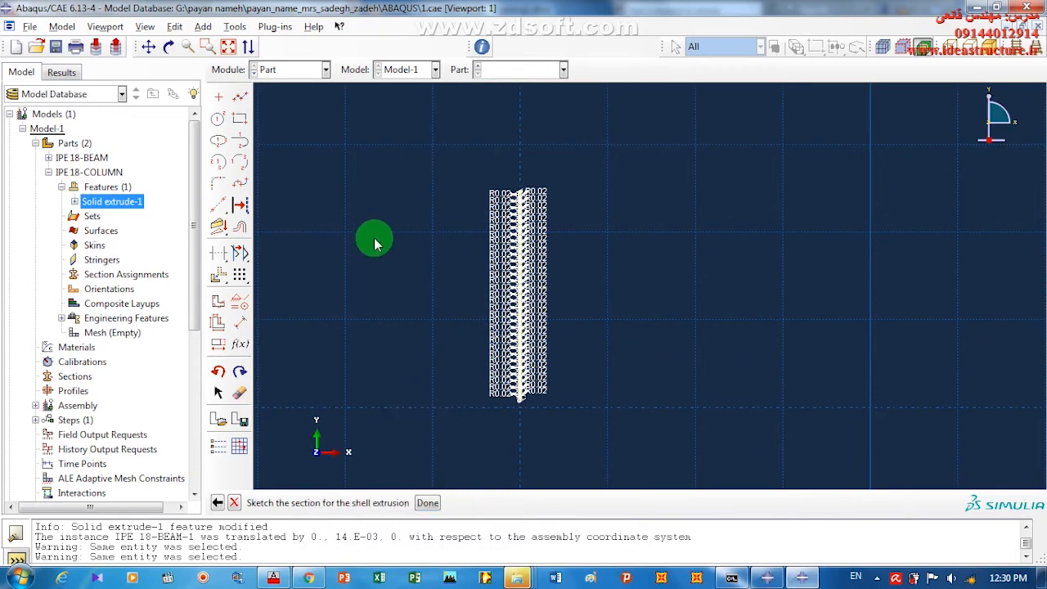
Finish the filleted zigzag section sketch and extrude it as a shell with a blind depth of 5.
middle_click(375, 311)
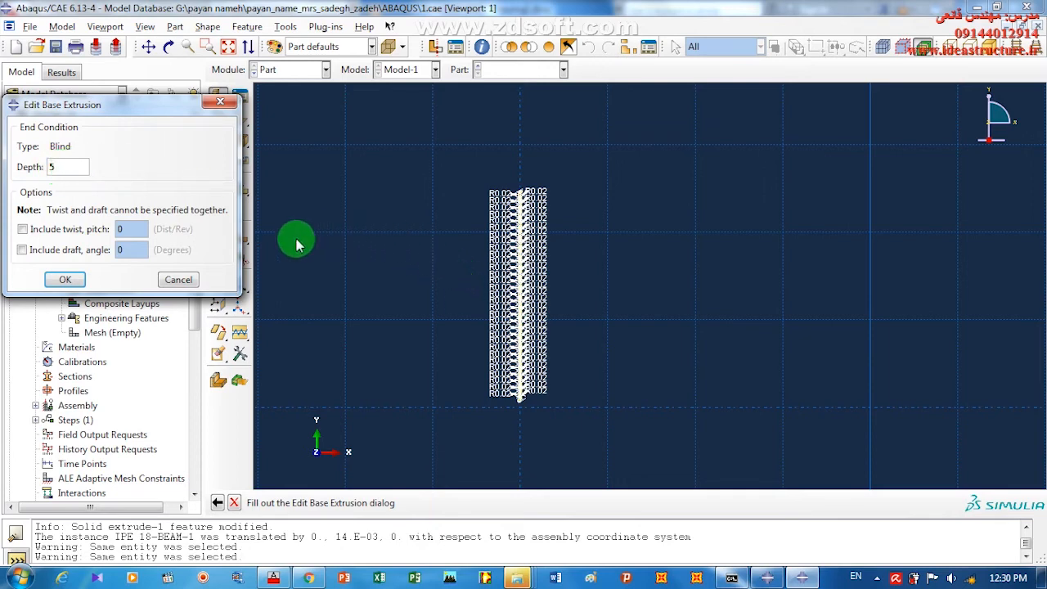
left_click_drag(125, 103, 203, 105)
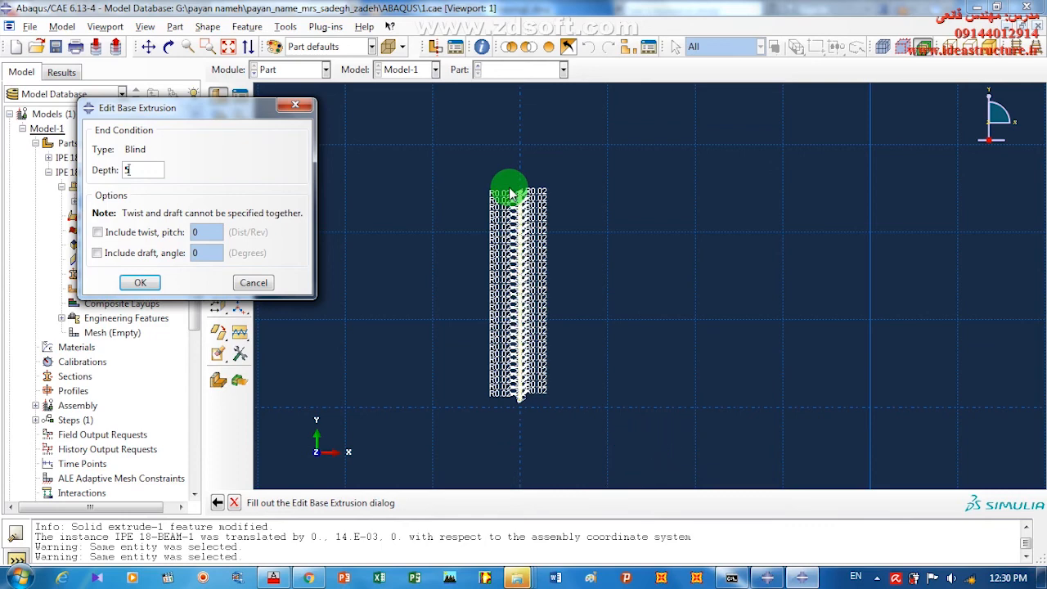
left_click(136, 169)
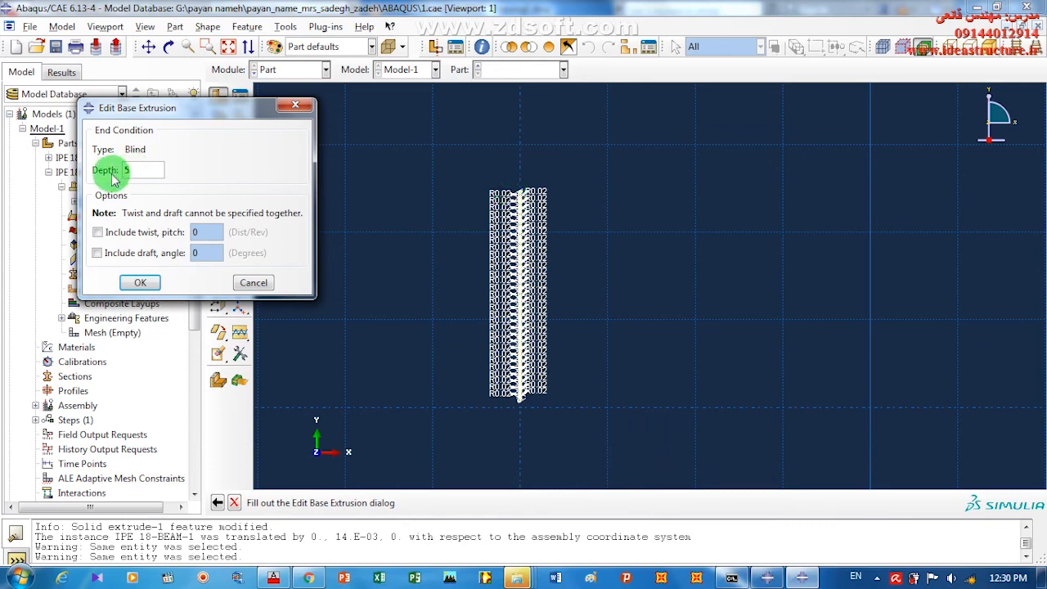
left_click(128, 167)
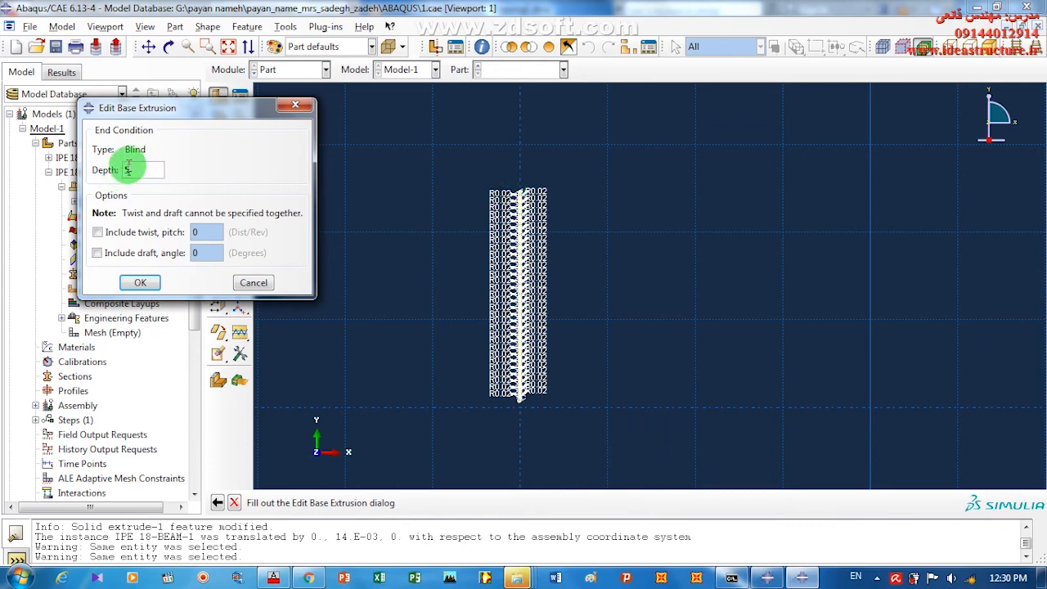
left_click(139, 282)
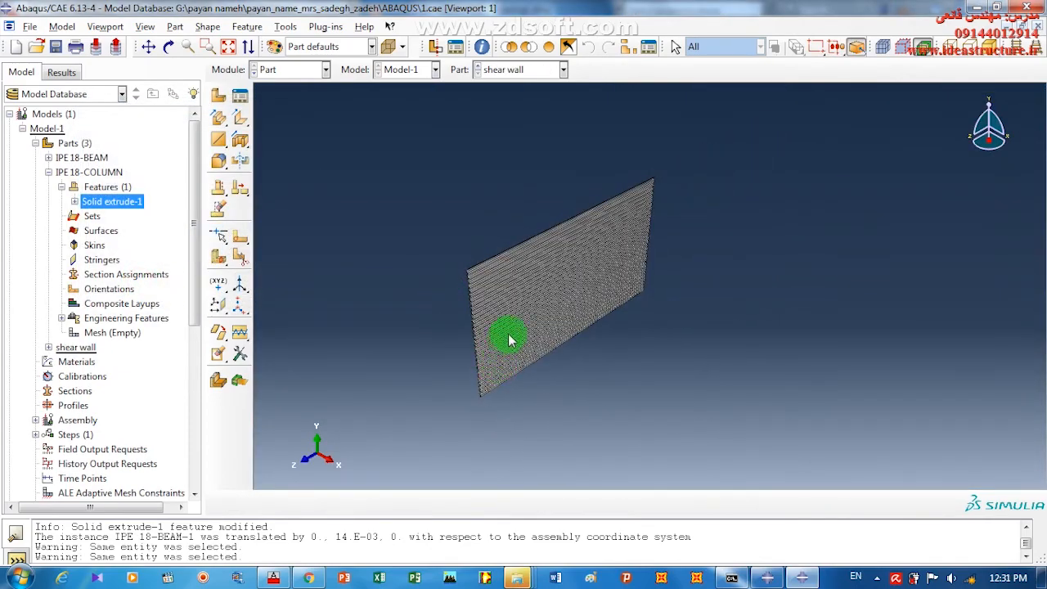
mouse_move(508, 339)
left_mouse_down("ctrl+alt")
mouse_move(561, 289)
mouse_move(533, 303)
mouse_move(523, 343)
left_mouse_up("ctrl+alt")
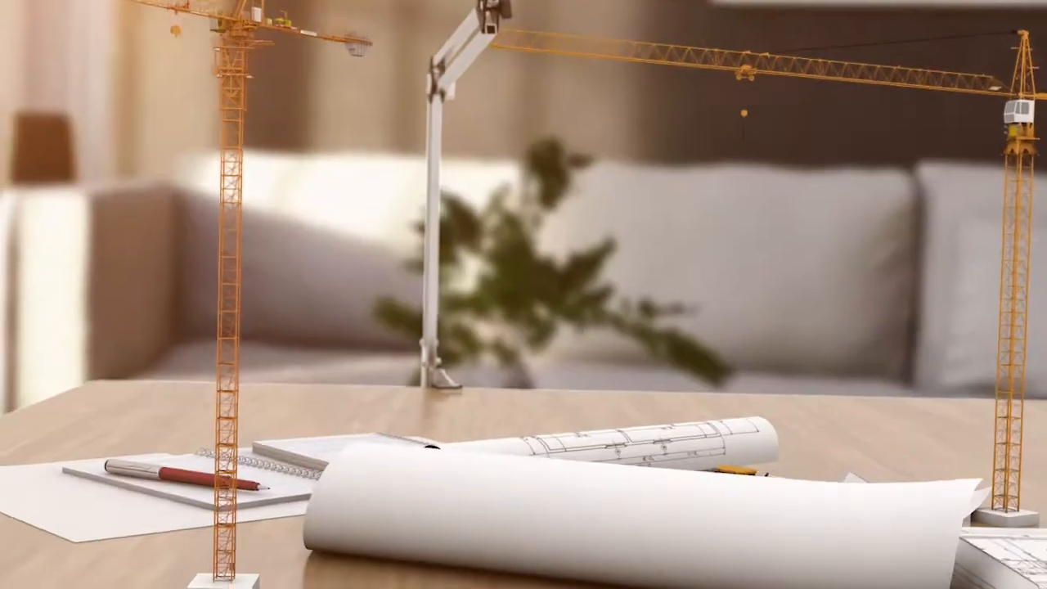